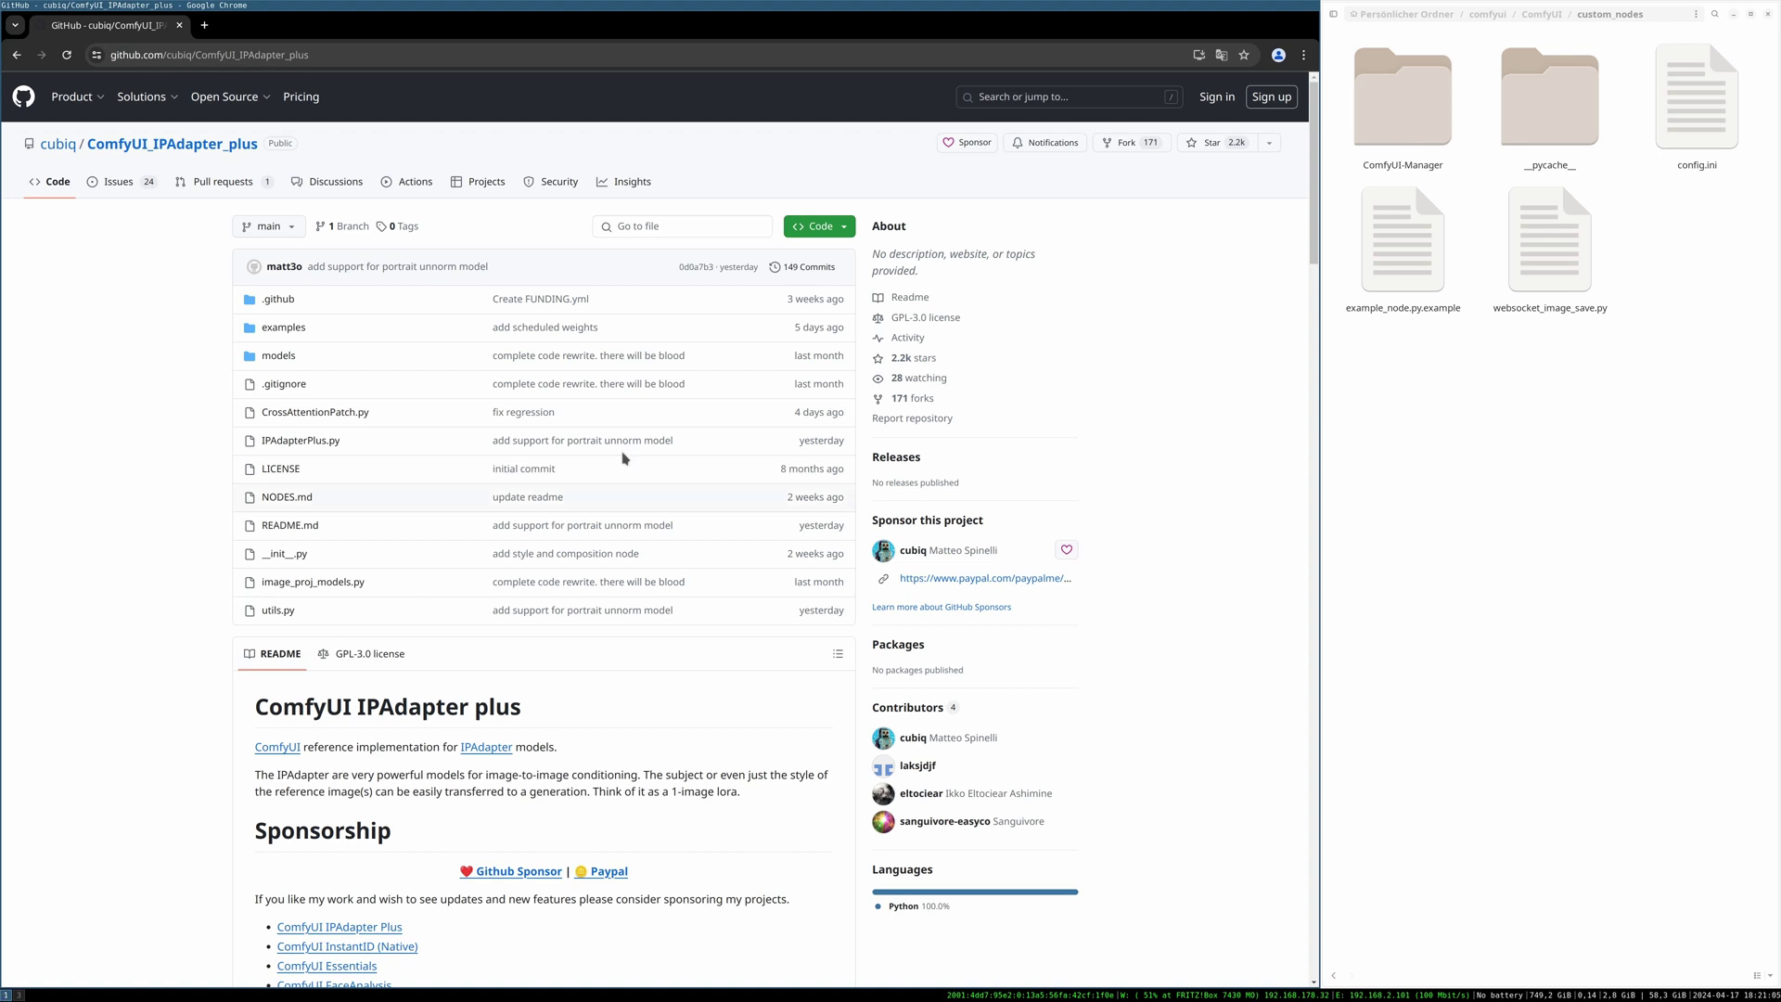
# Download the ComfyUI_IPAdapter_plus repository as a ZIP from the Code menu.
pyautogui.click(844, 227)
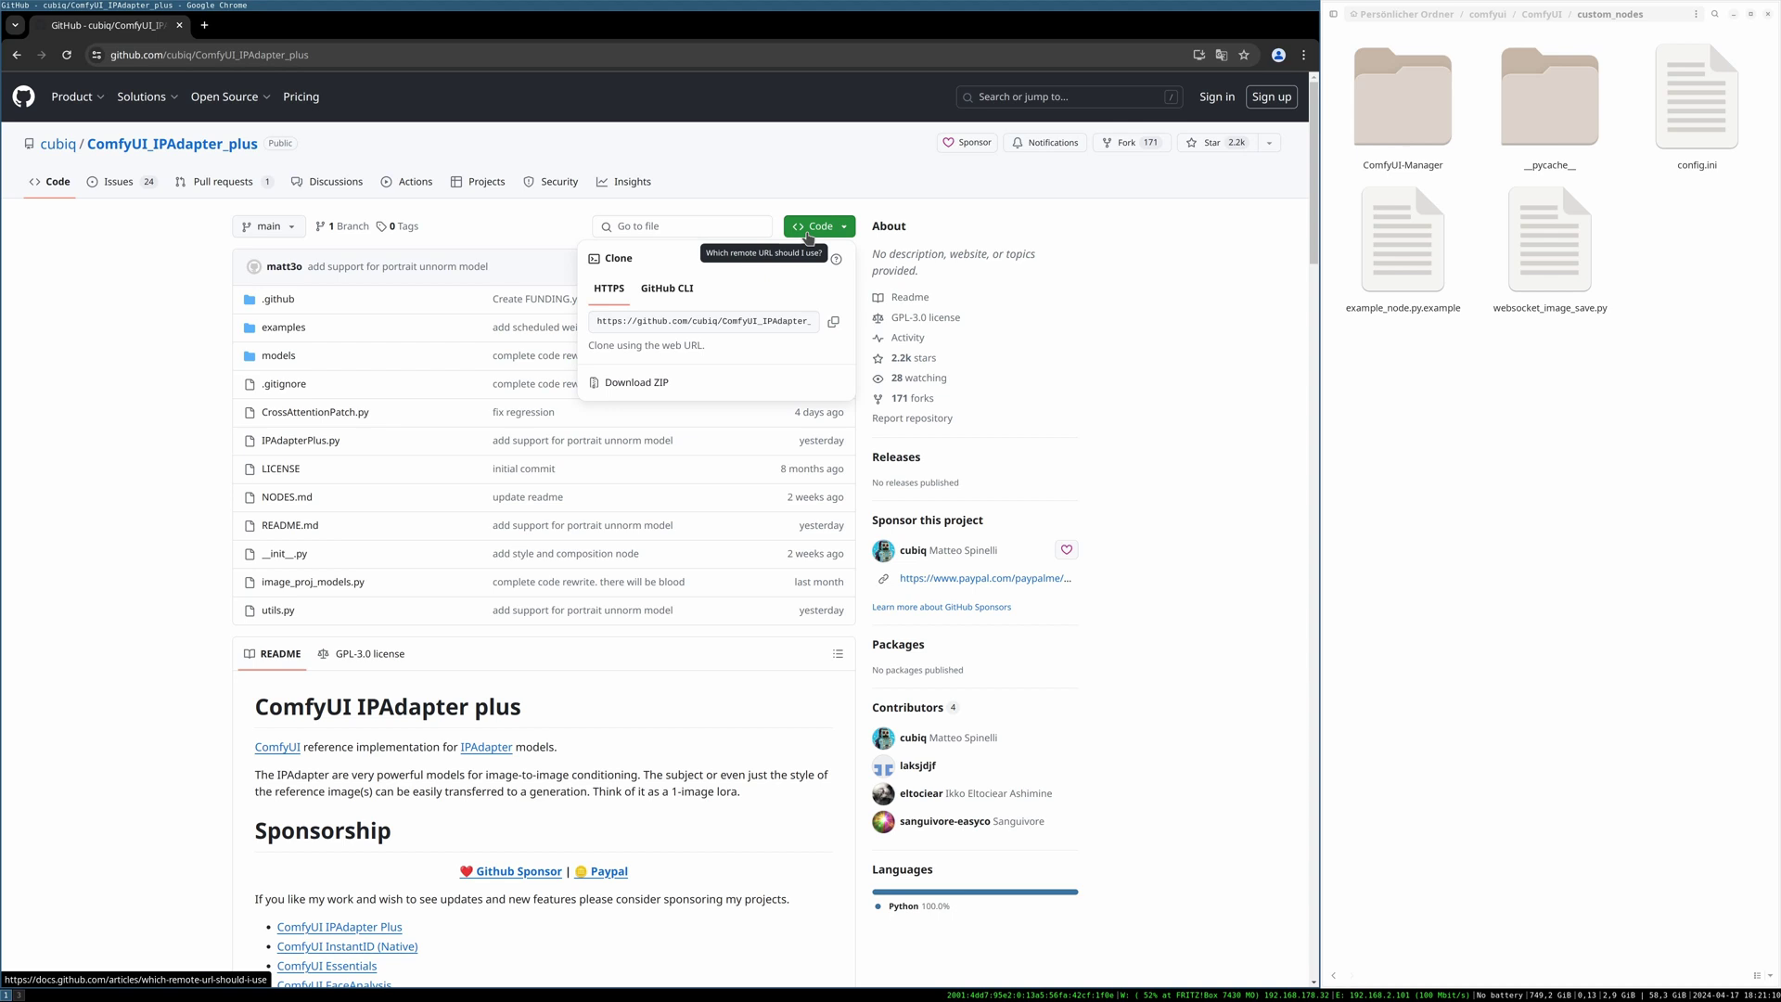
pyautogui.click(831, 187)
pyautogui.click(823, 232)
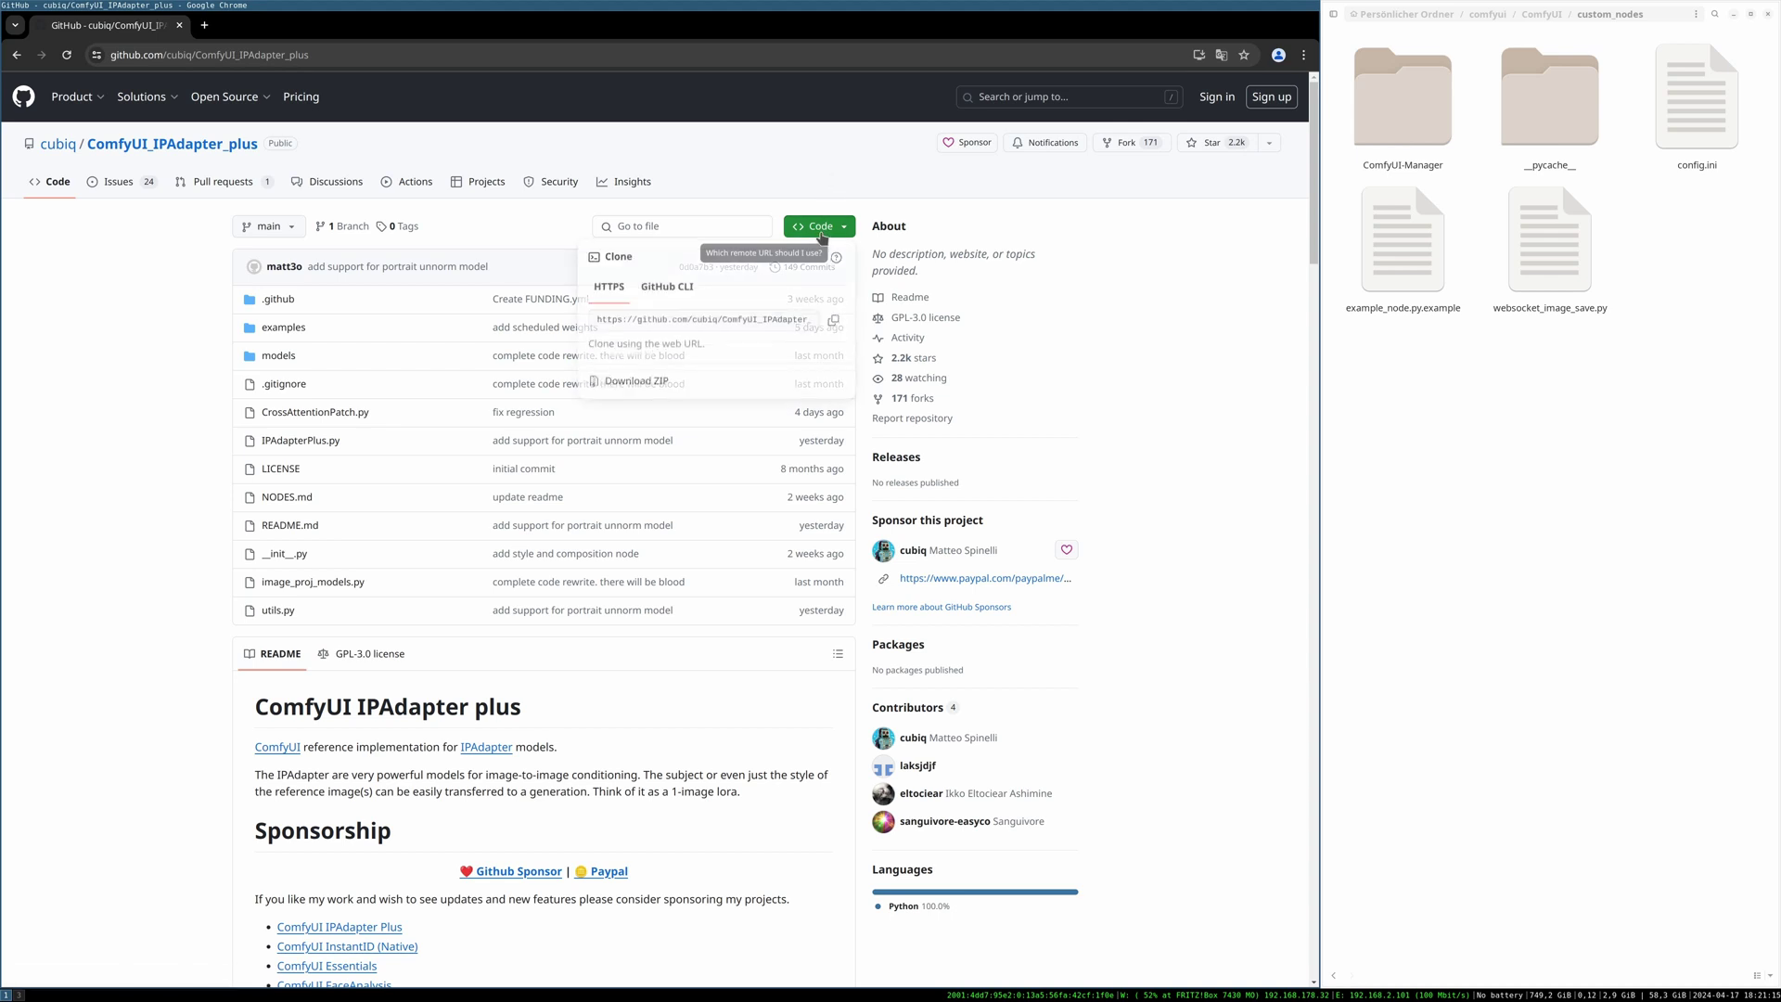
pyautogui.click(638, 383)
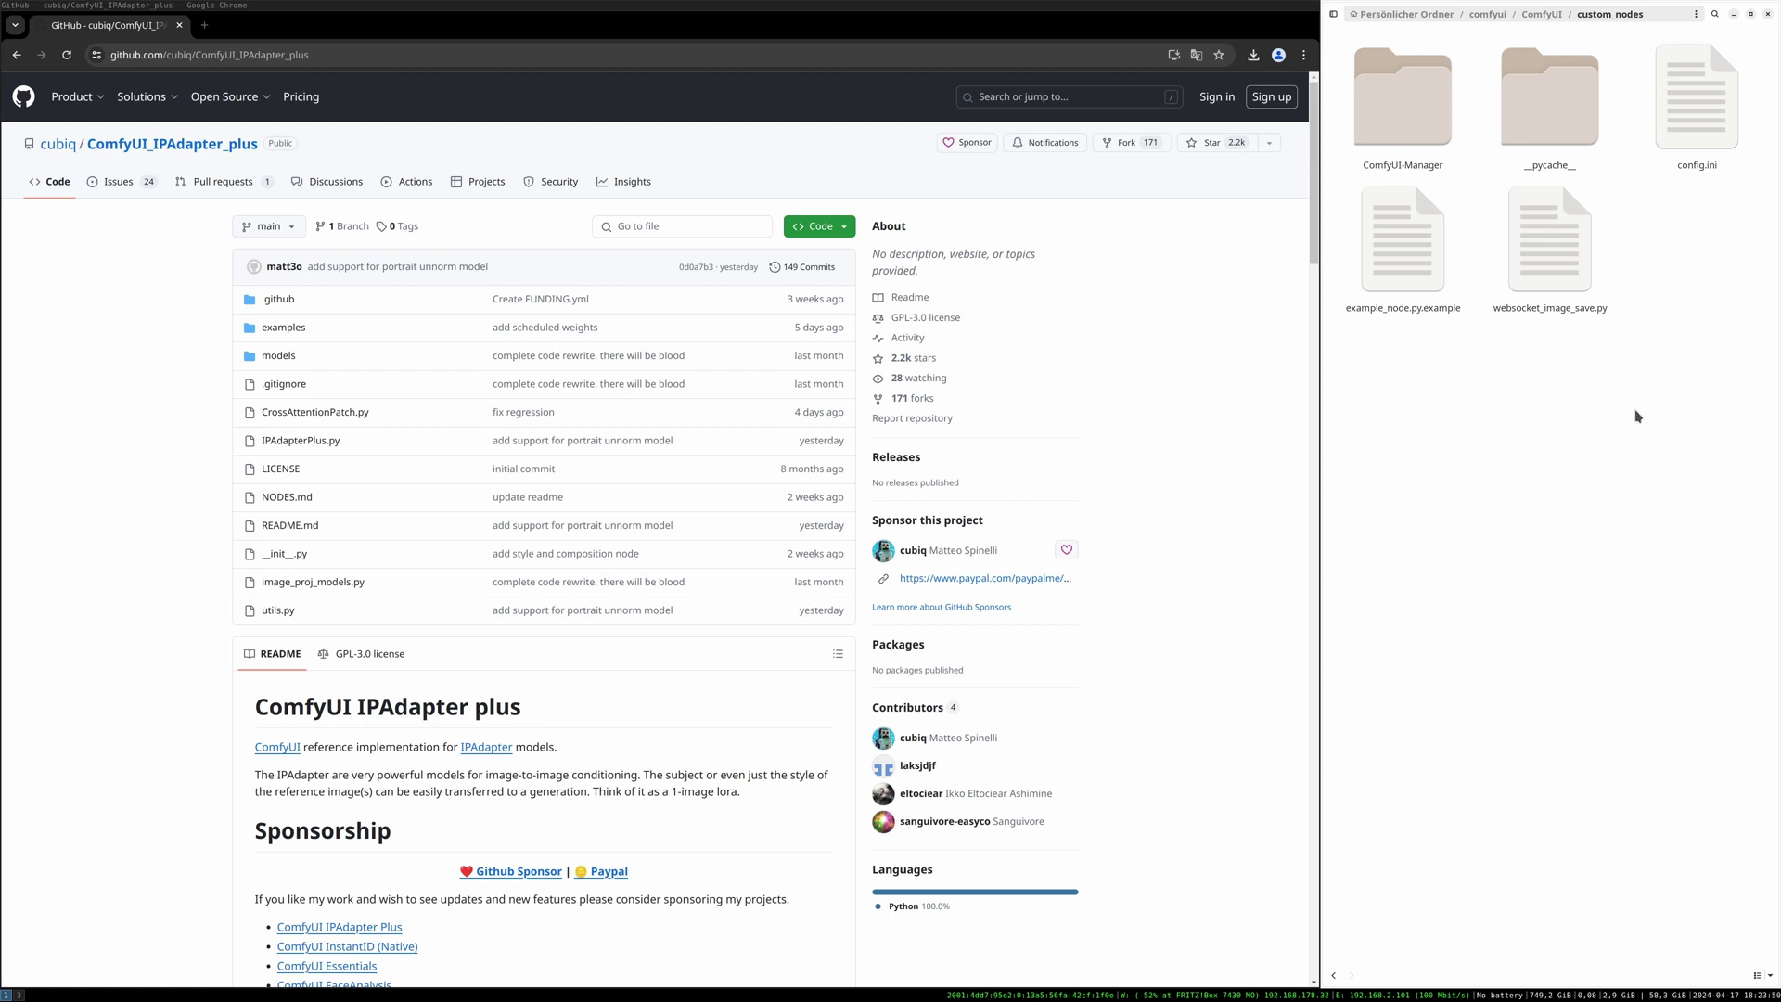
# Paste the ComfyUI_IPAdapter_plus-main folder into ComfyUI/custom_nodes.
pyautogui.hotkey('alt', 'Up')
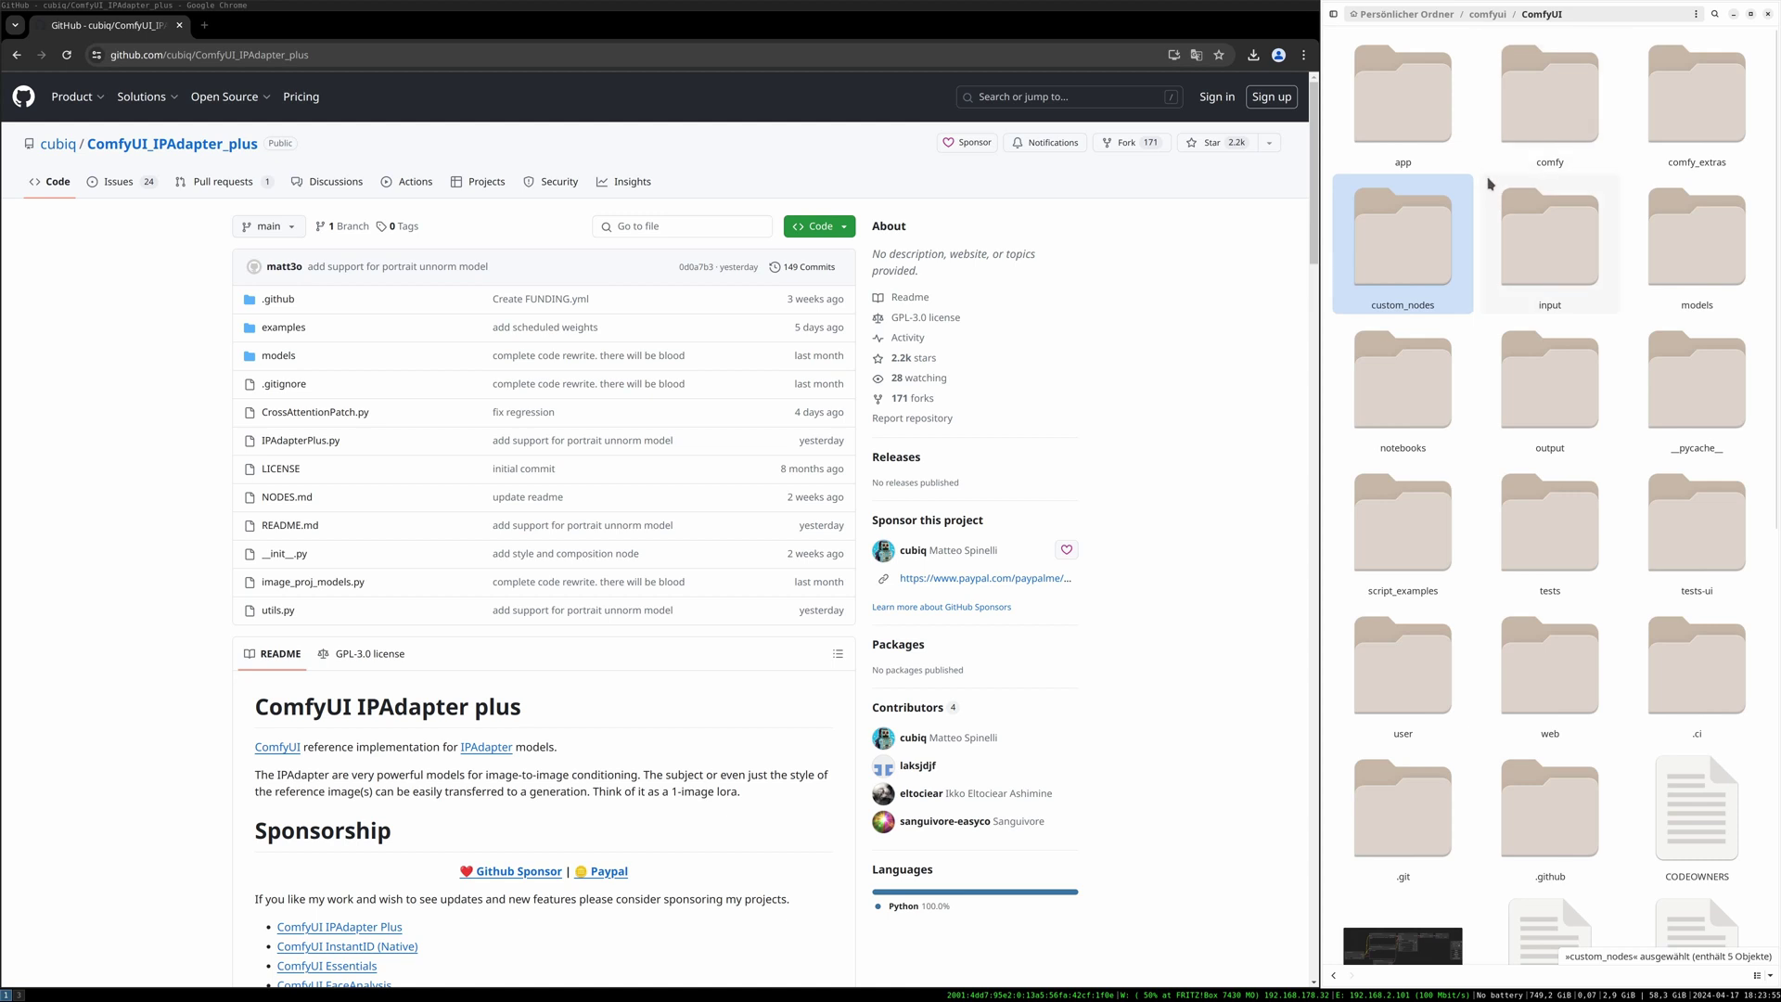
pyautogui.click(1480, 295)
pyautogui.doubleClick(1400, 261)
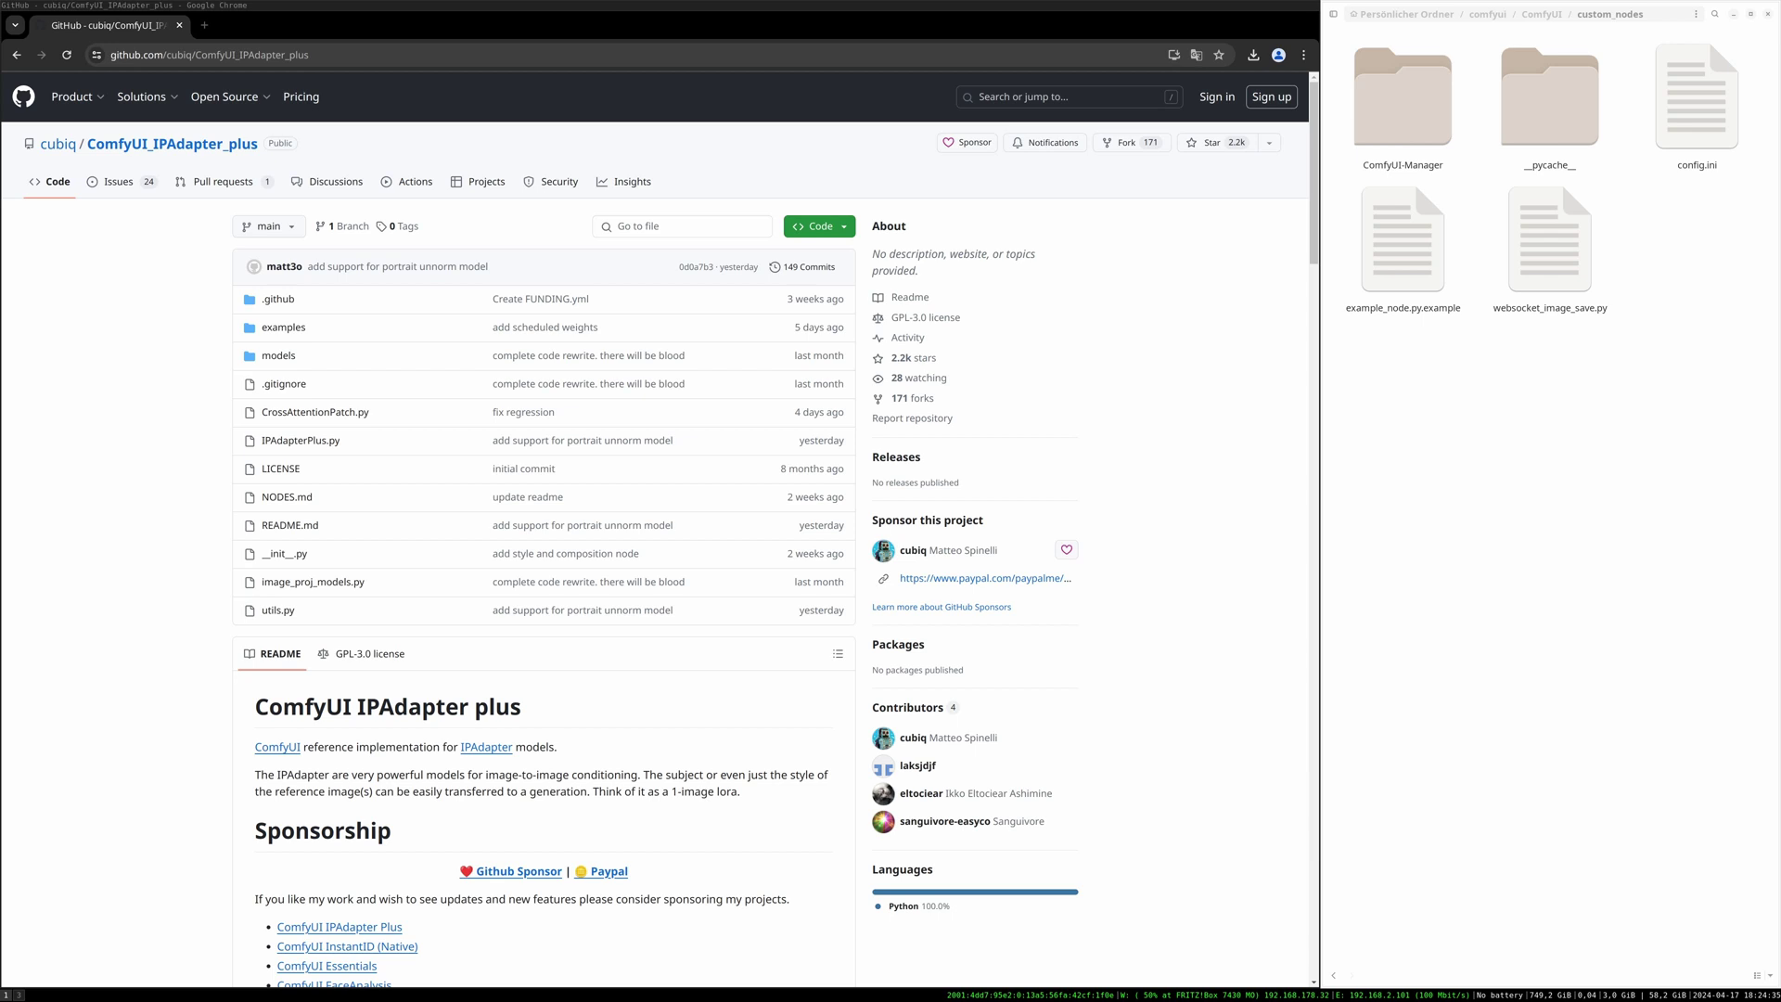
pyautogui.rightClick(1573, 408)
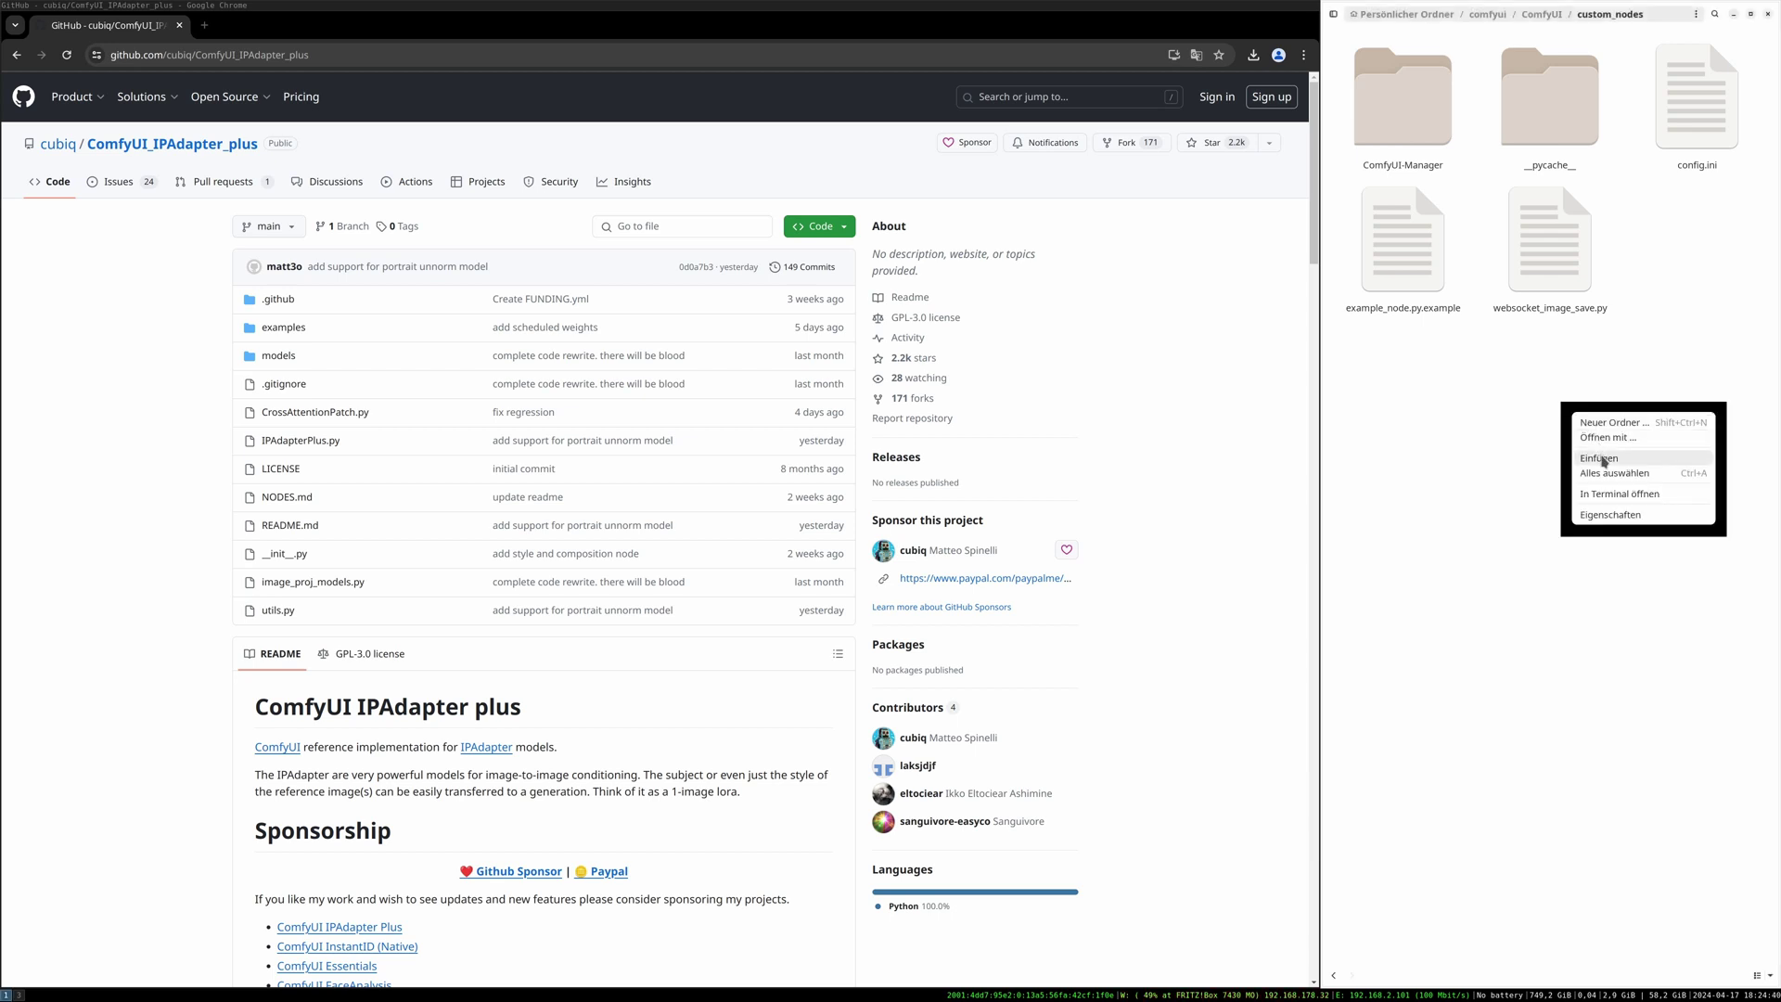
pyautogui.click(1603, 461)
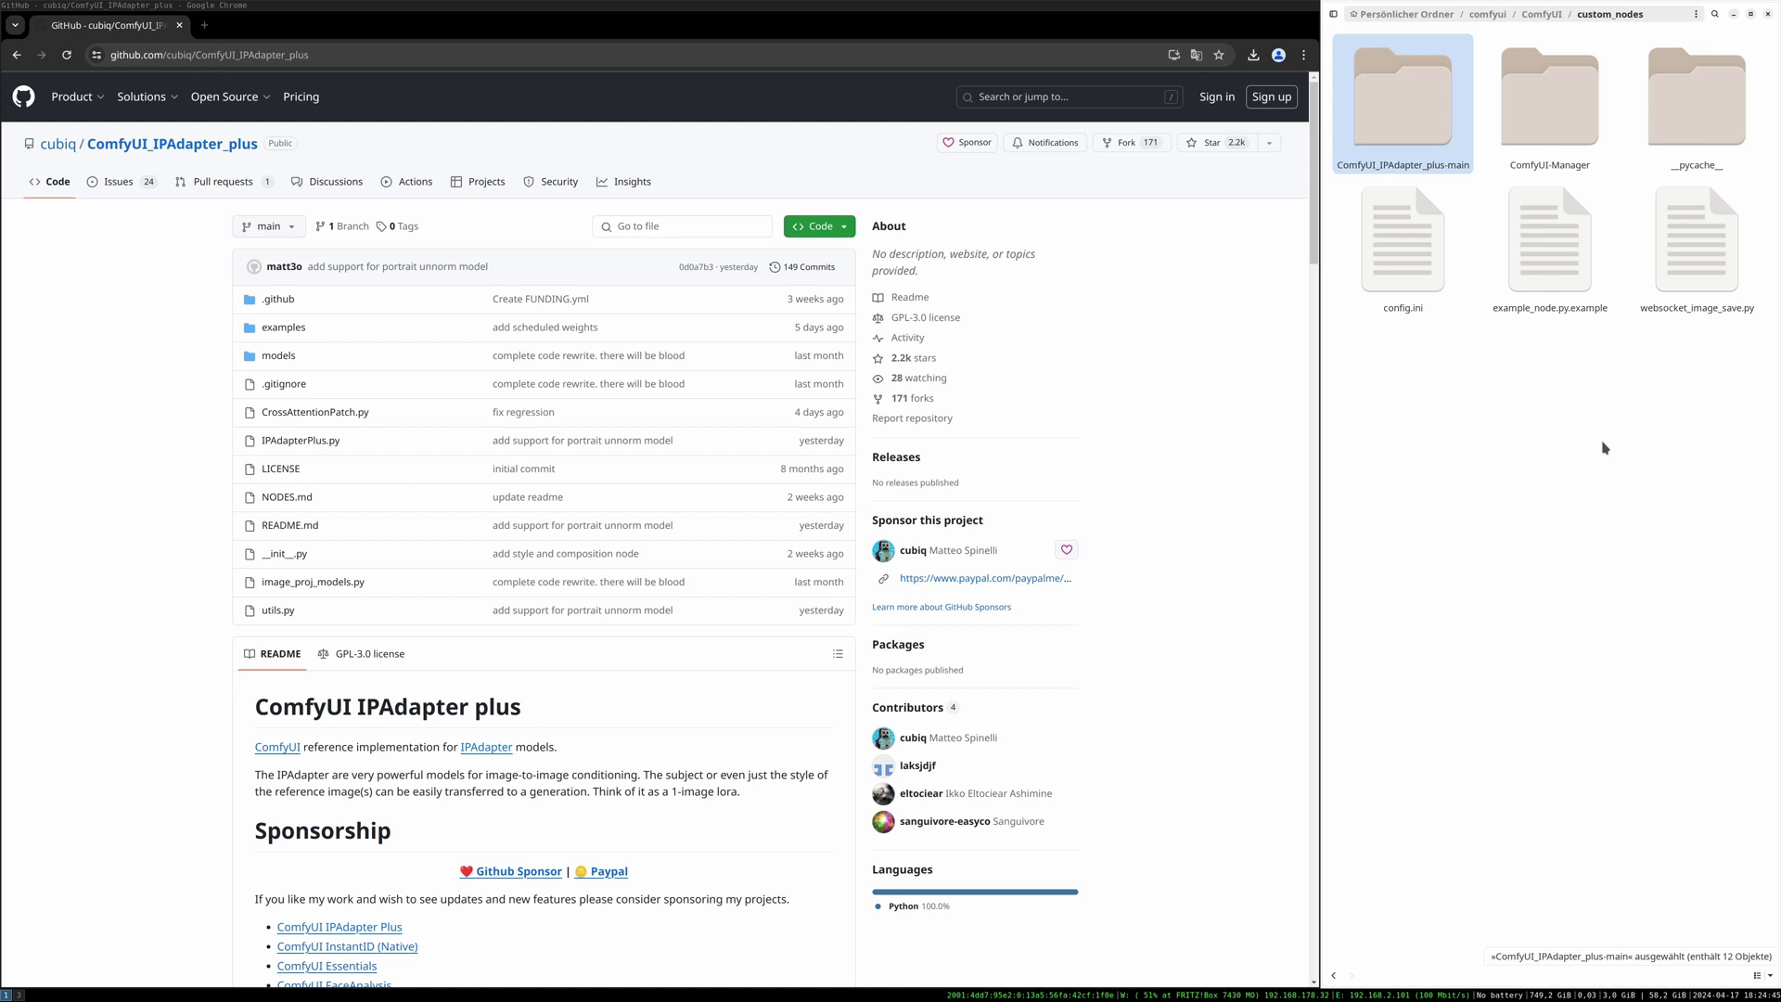
# Look inside ComfyUI_IPAdapter_plus-main and its examples folder, then return to custom_nodes.
pyautogui.doubleClick(1396, 115)
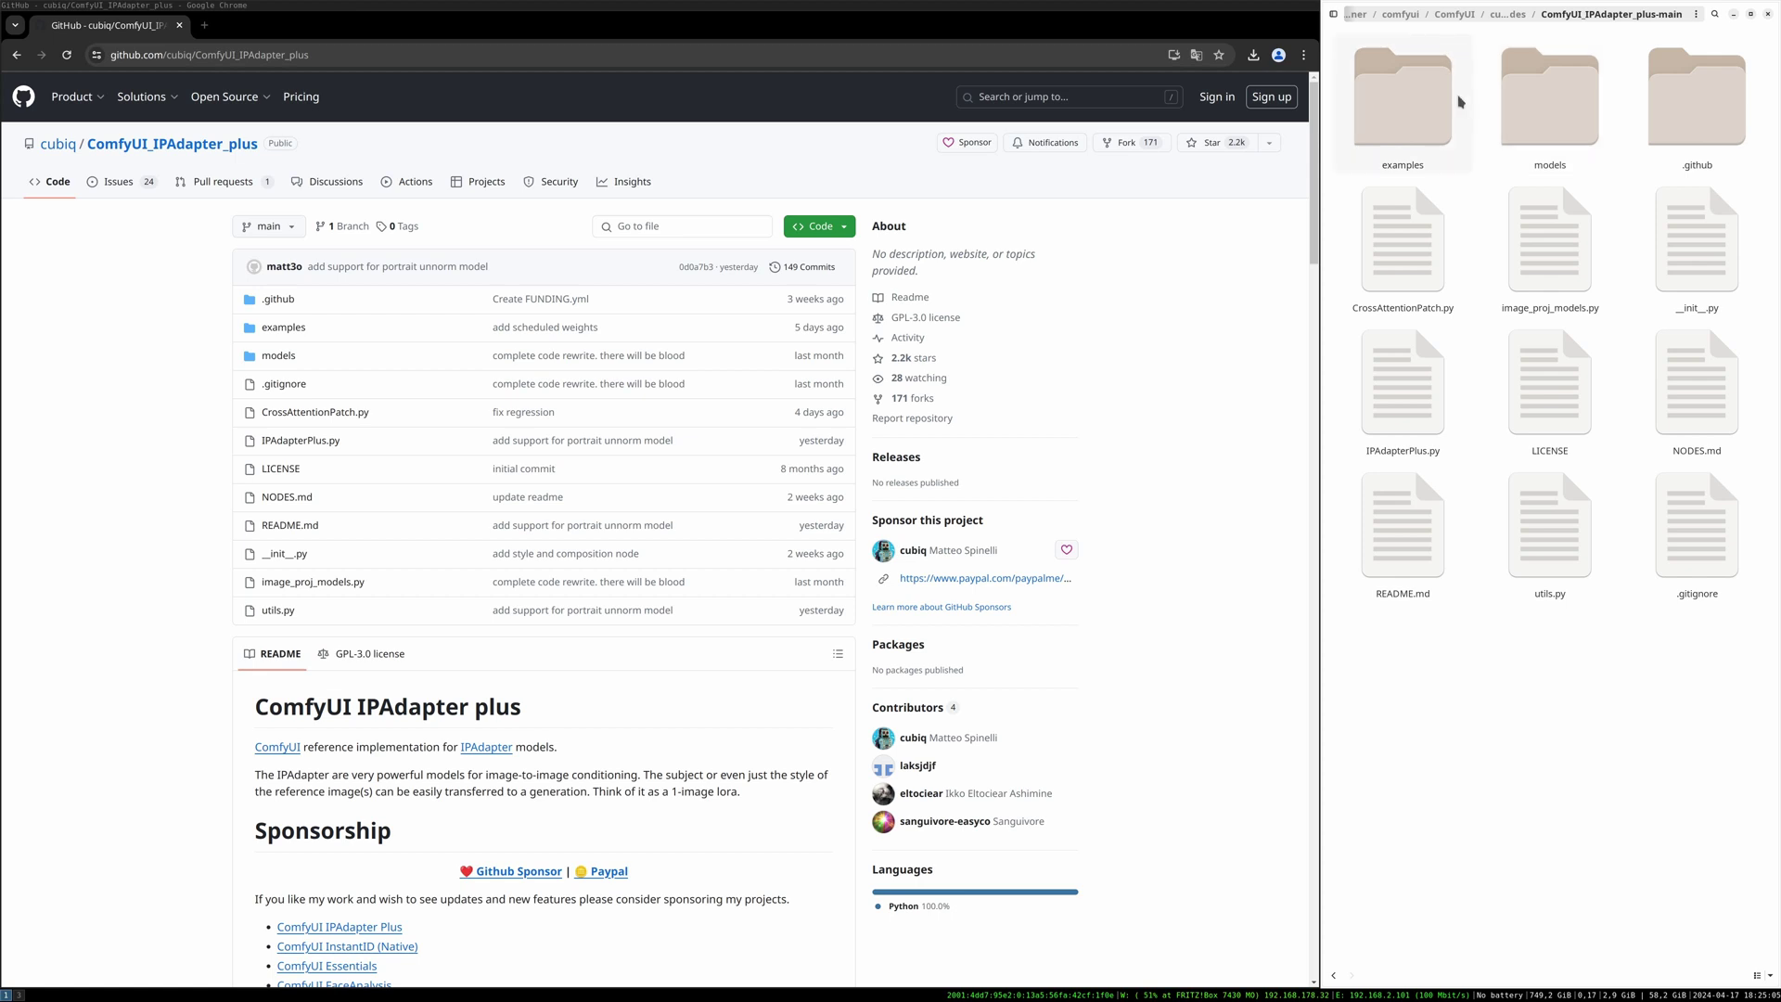
pyautogui.doubleClick(1427, 124)
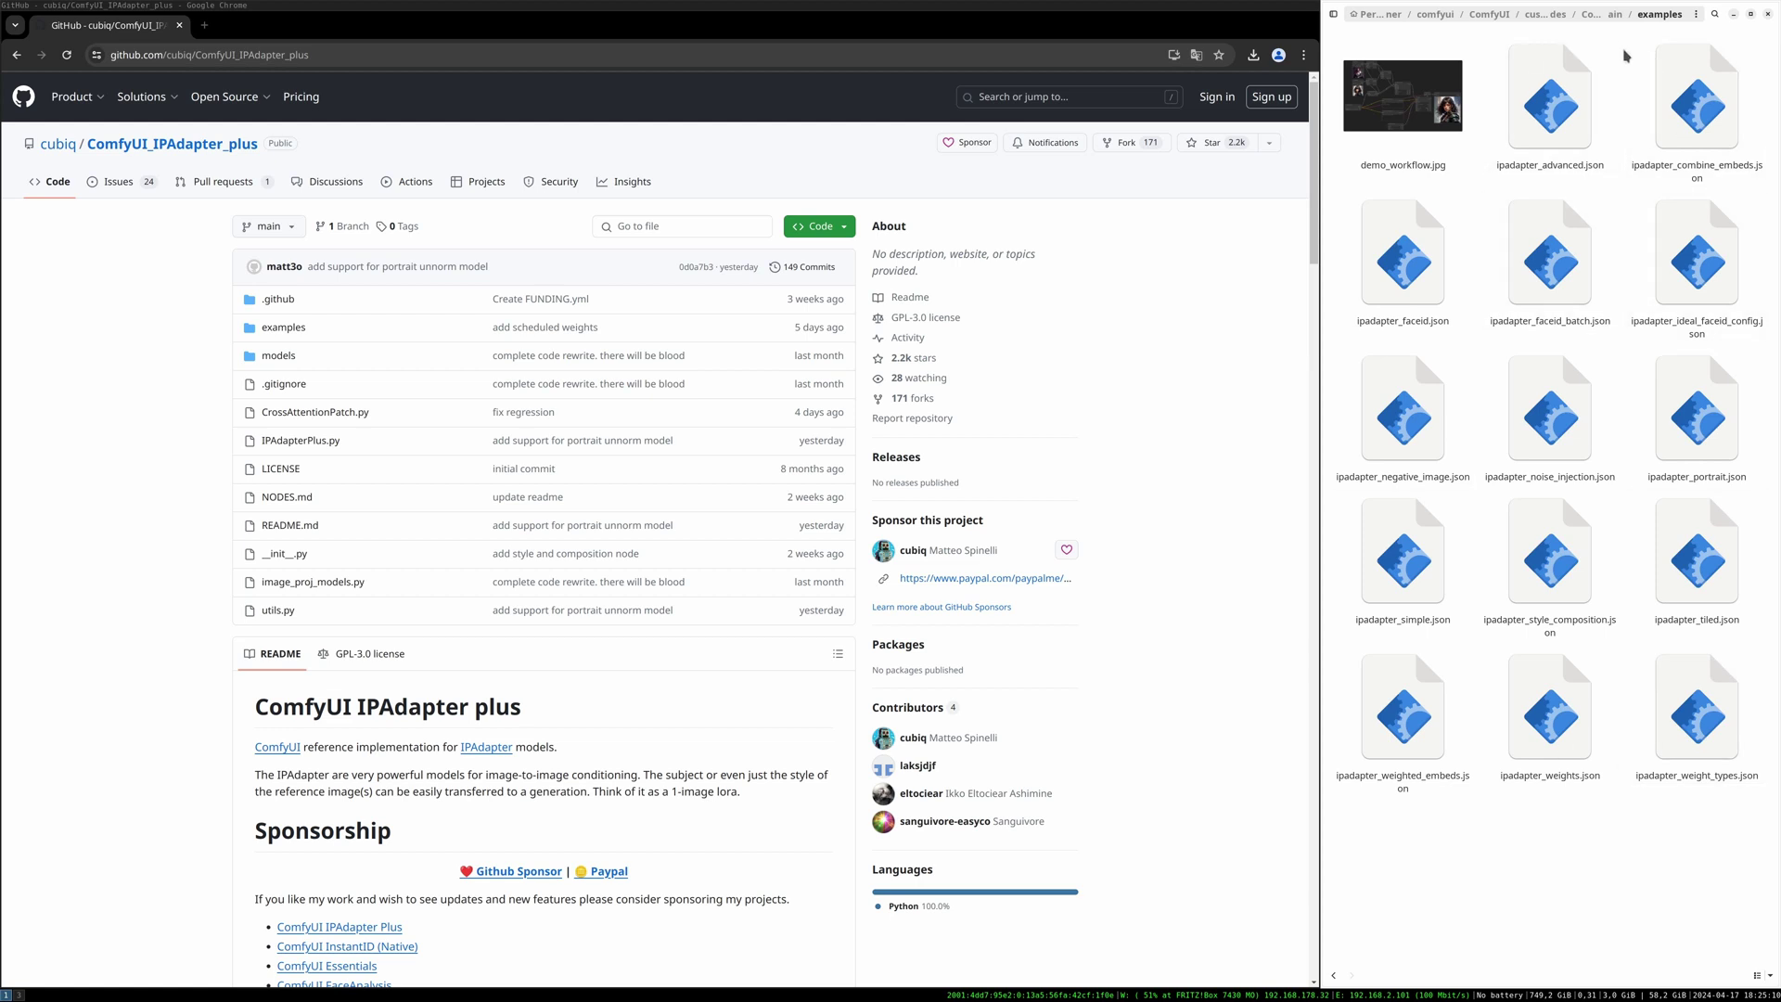
pyautogui.click(1608, 14)
pyautogui.hotkey('alt', 'Up')
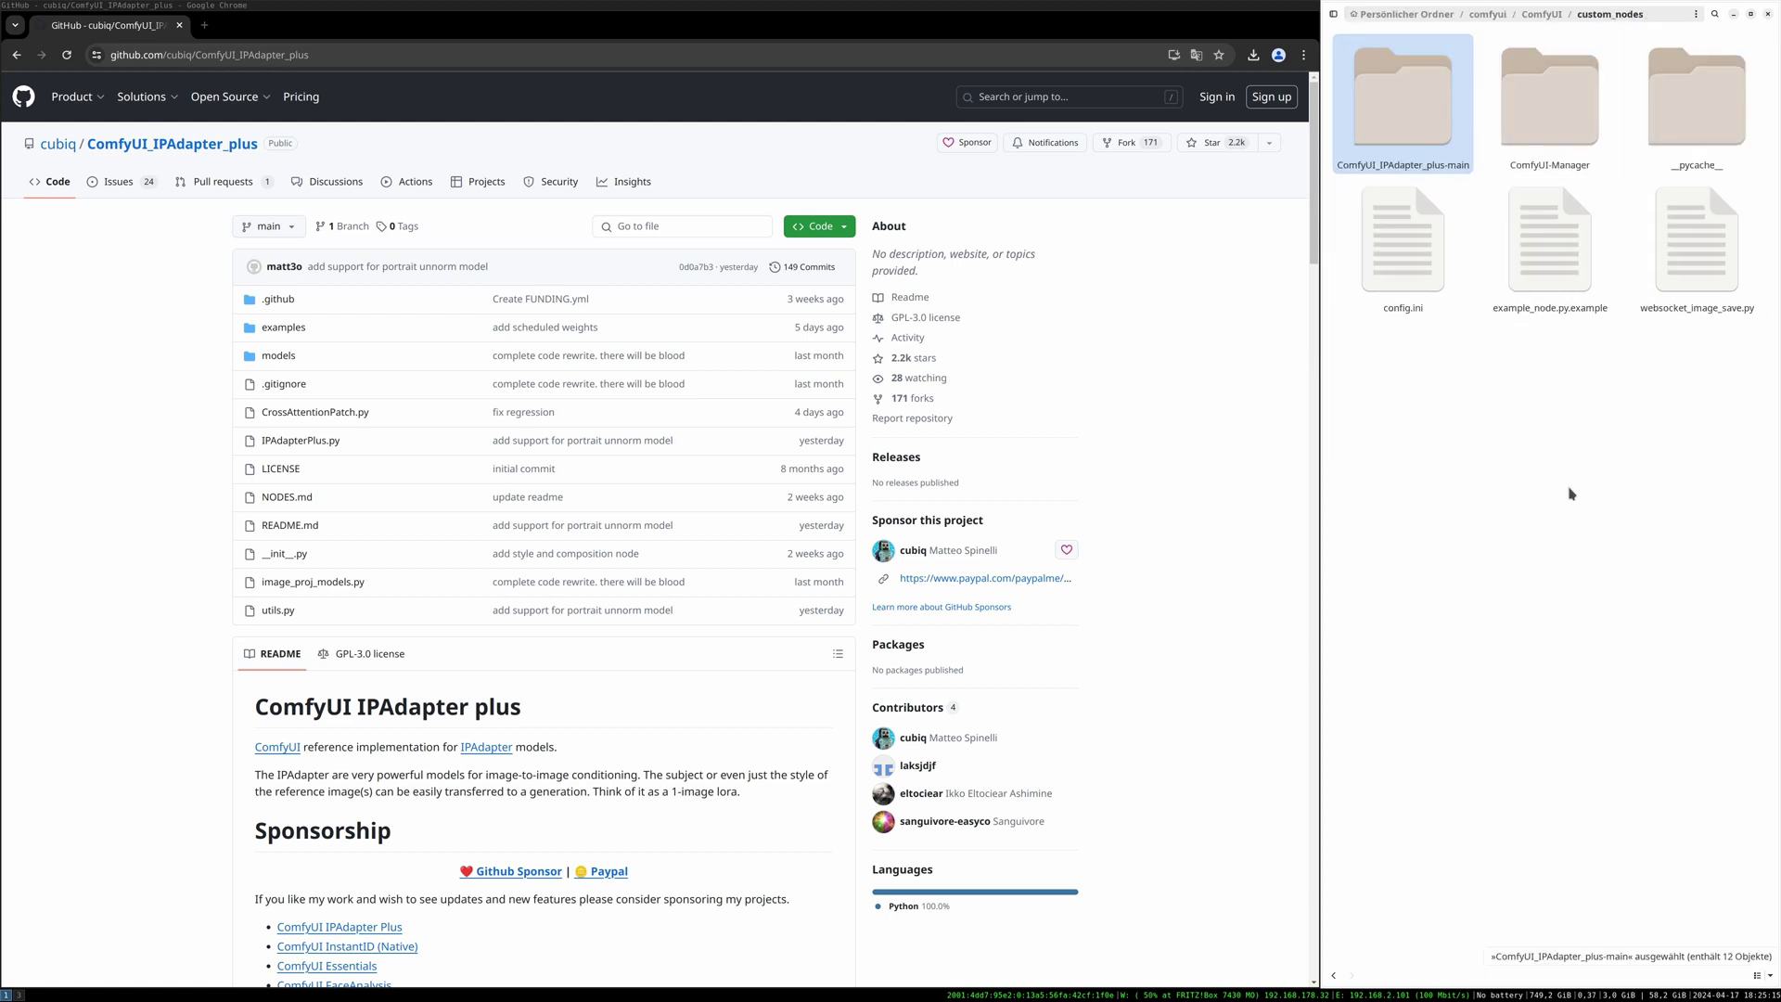
pyautogui.click(315, 58)
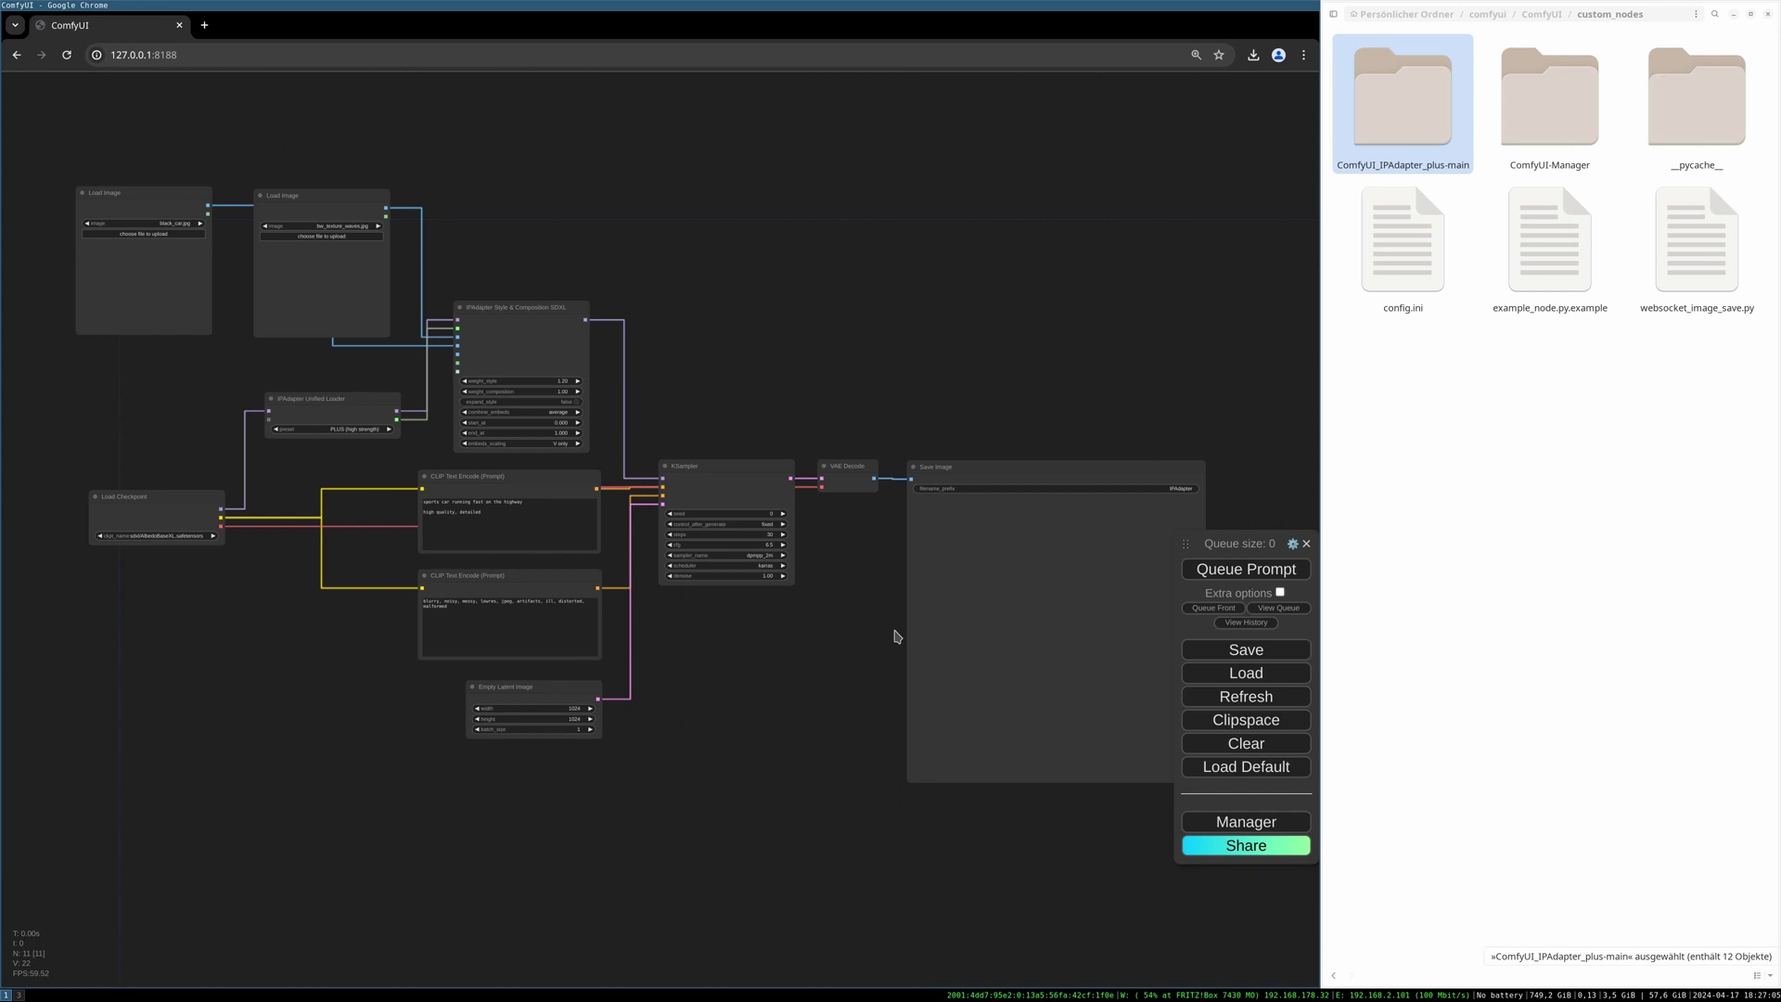
# Scroll the README to the Installation section listing the clip_vision and ipadapter model files.
pyautogui.scroll(15, 427, 151)
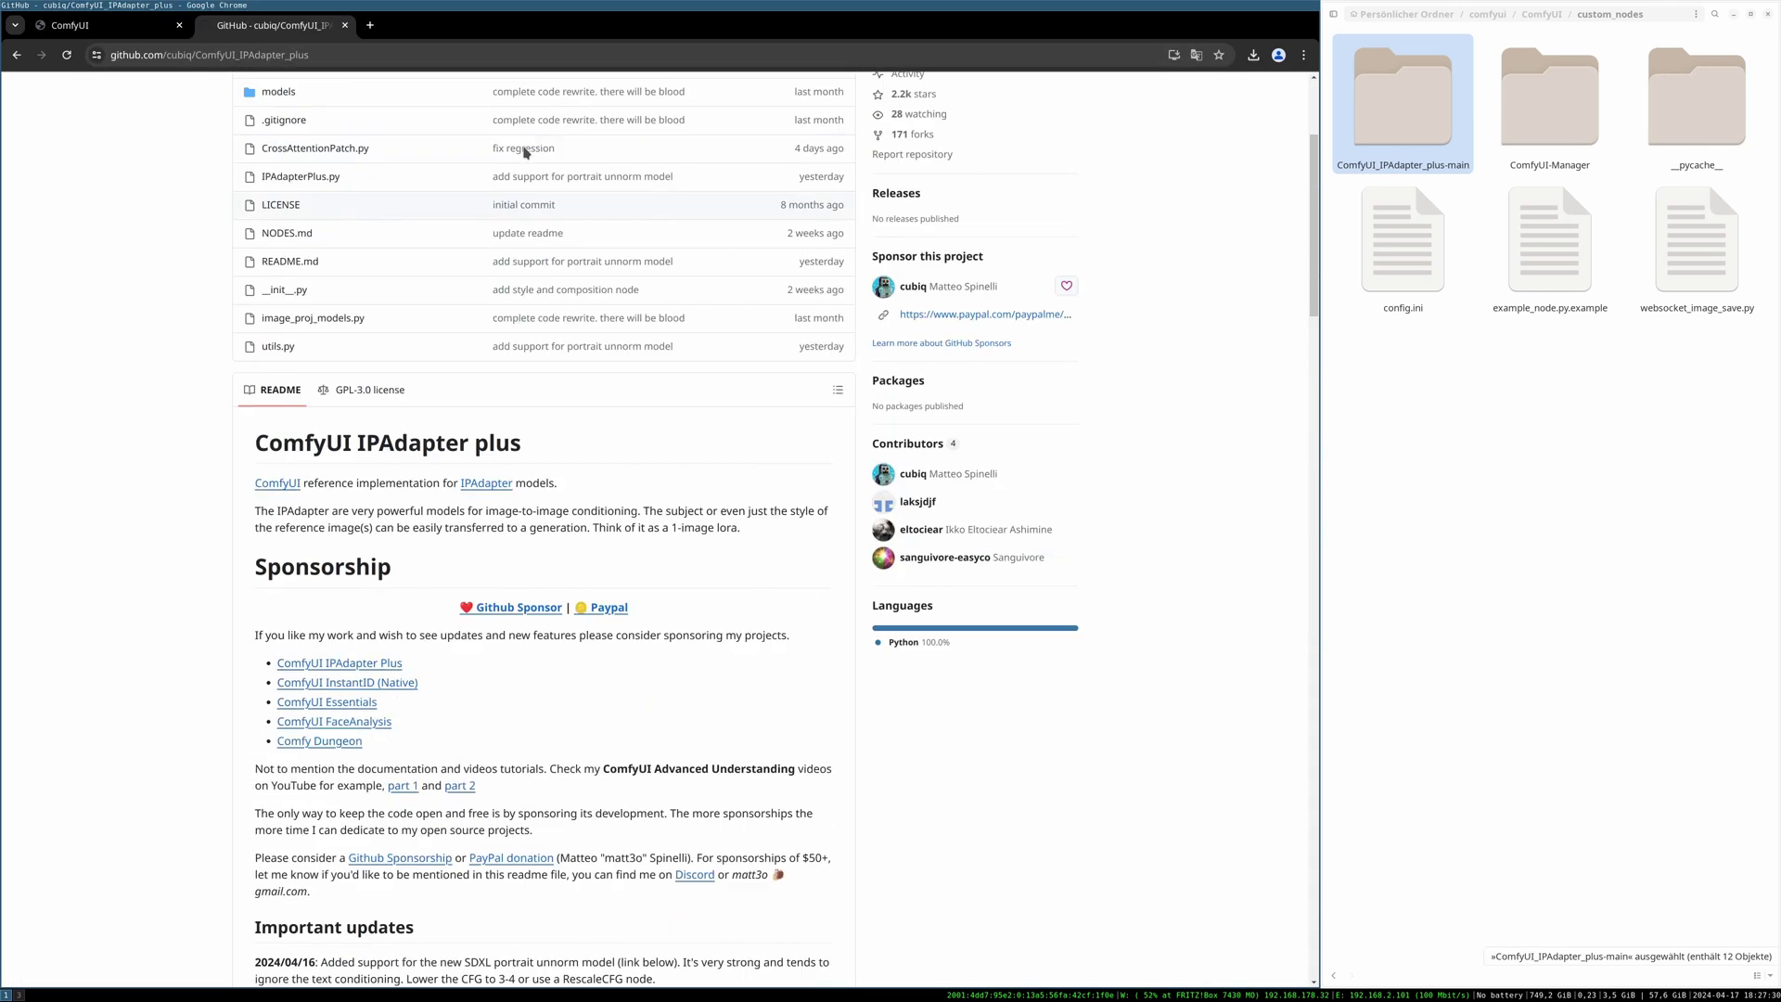
pyautogui.scroll(-5, 524, 150)
pyautogui.scroll(-20, 524, 151)
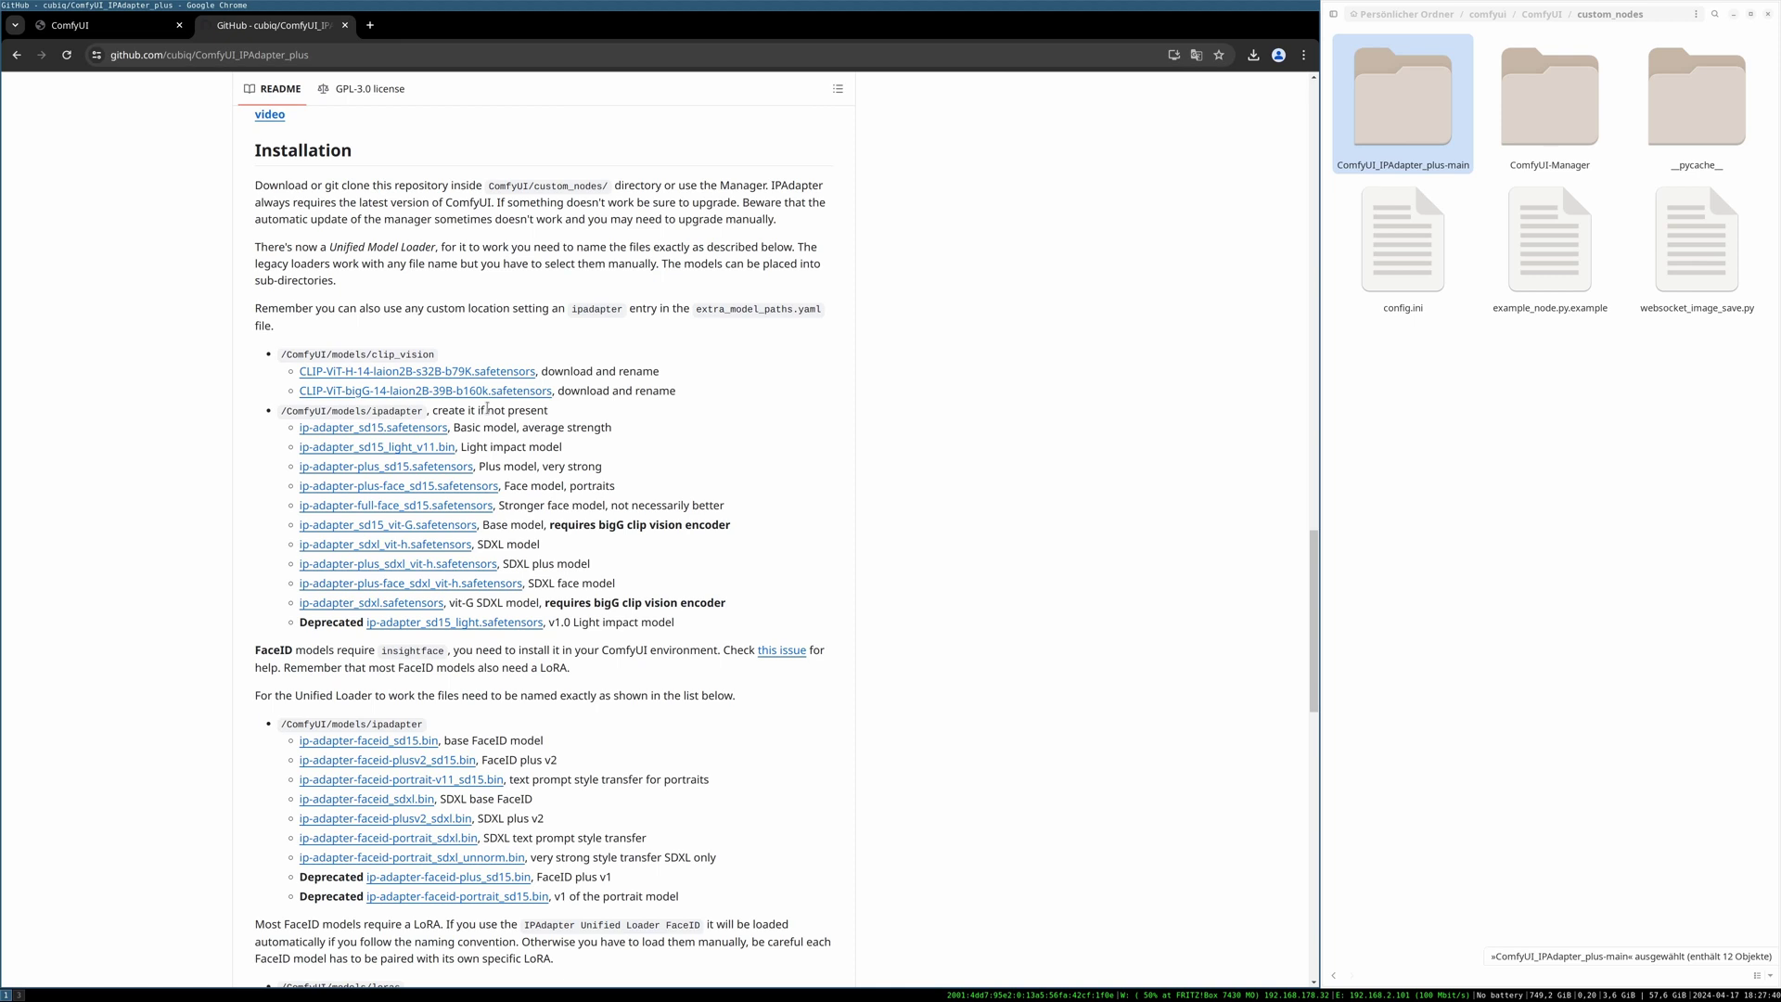
pyautogui.scroll(-3, 487, 408)
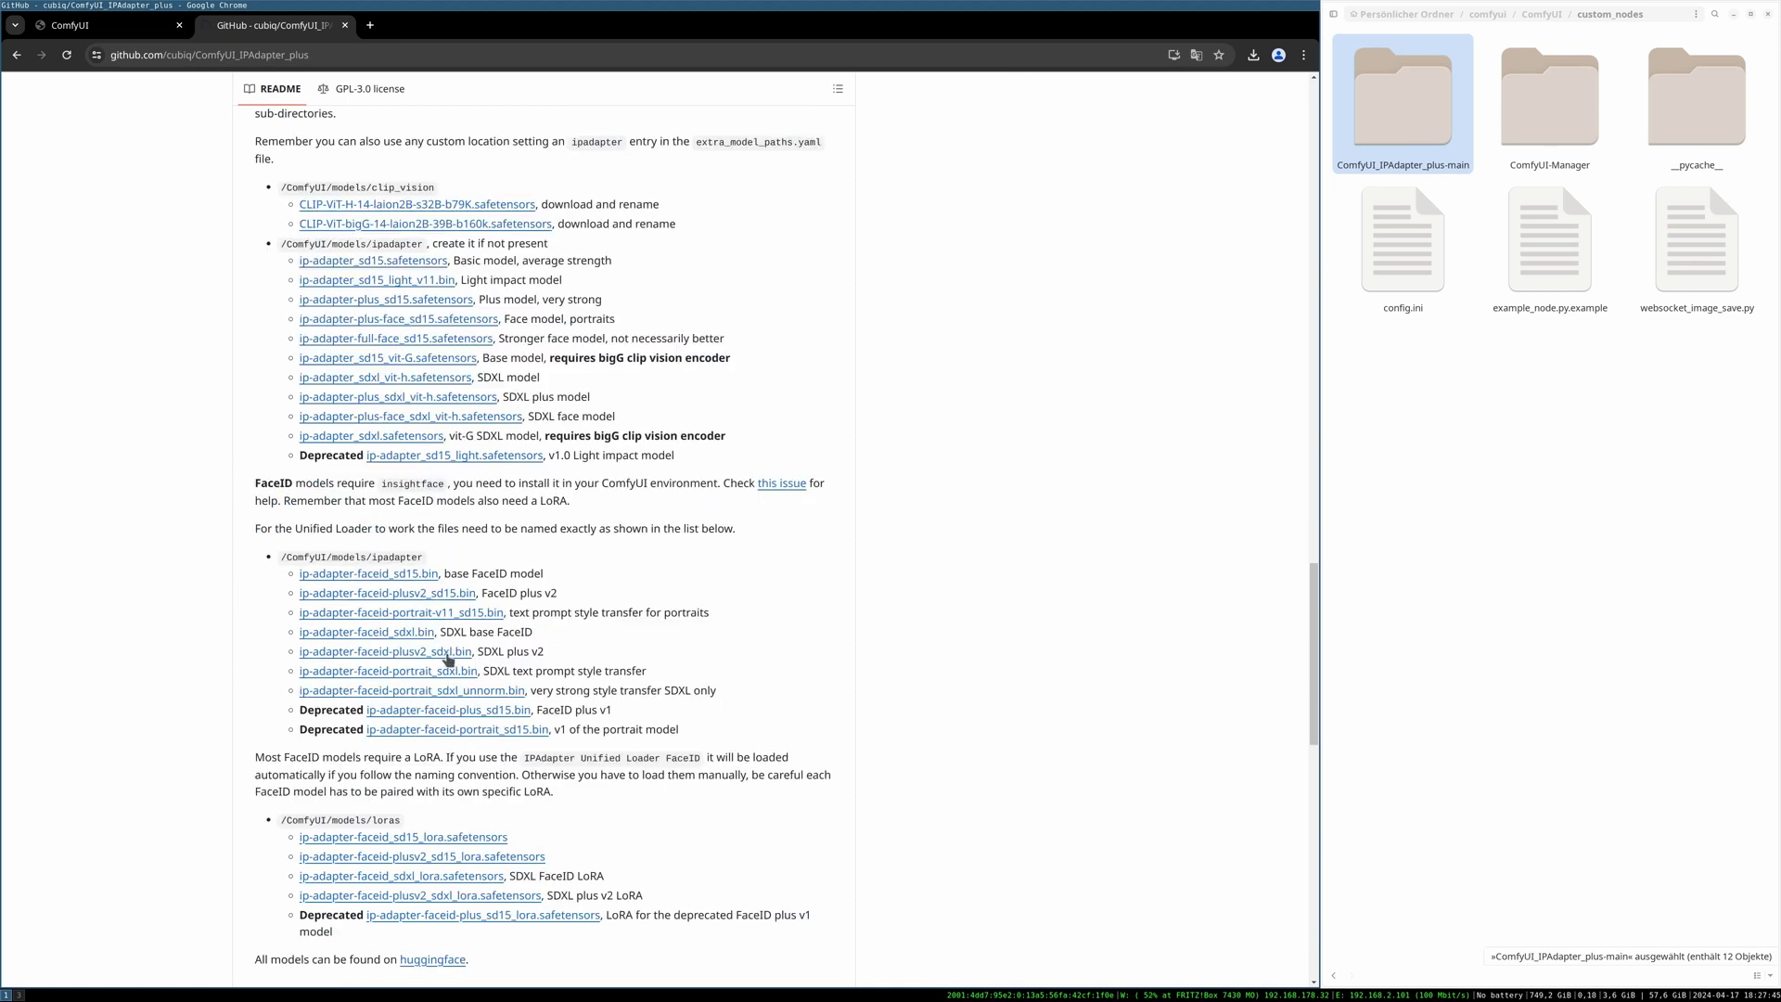
pyautogui.scroll(-3, 161, 642)
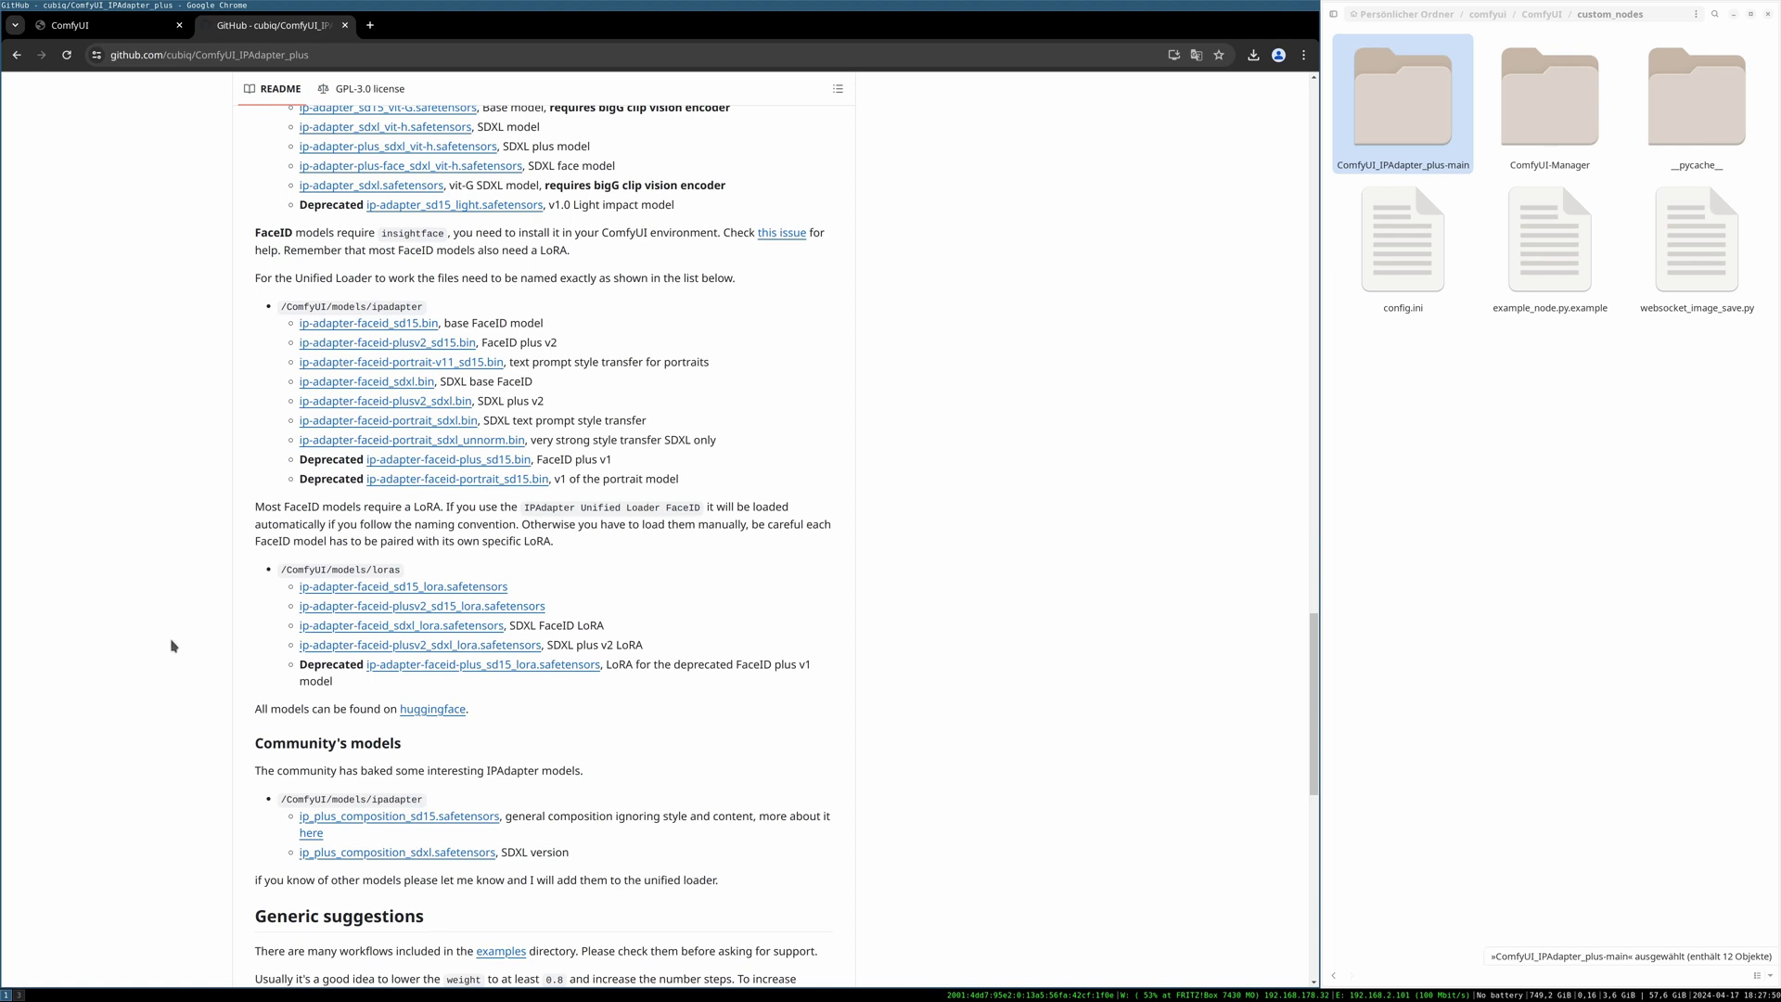
pyautogui.scroll(5, 173, 645)
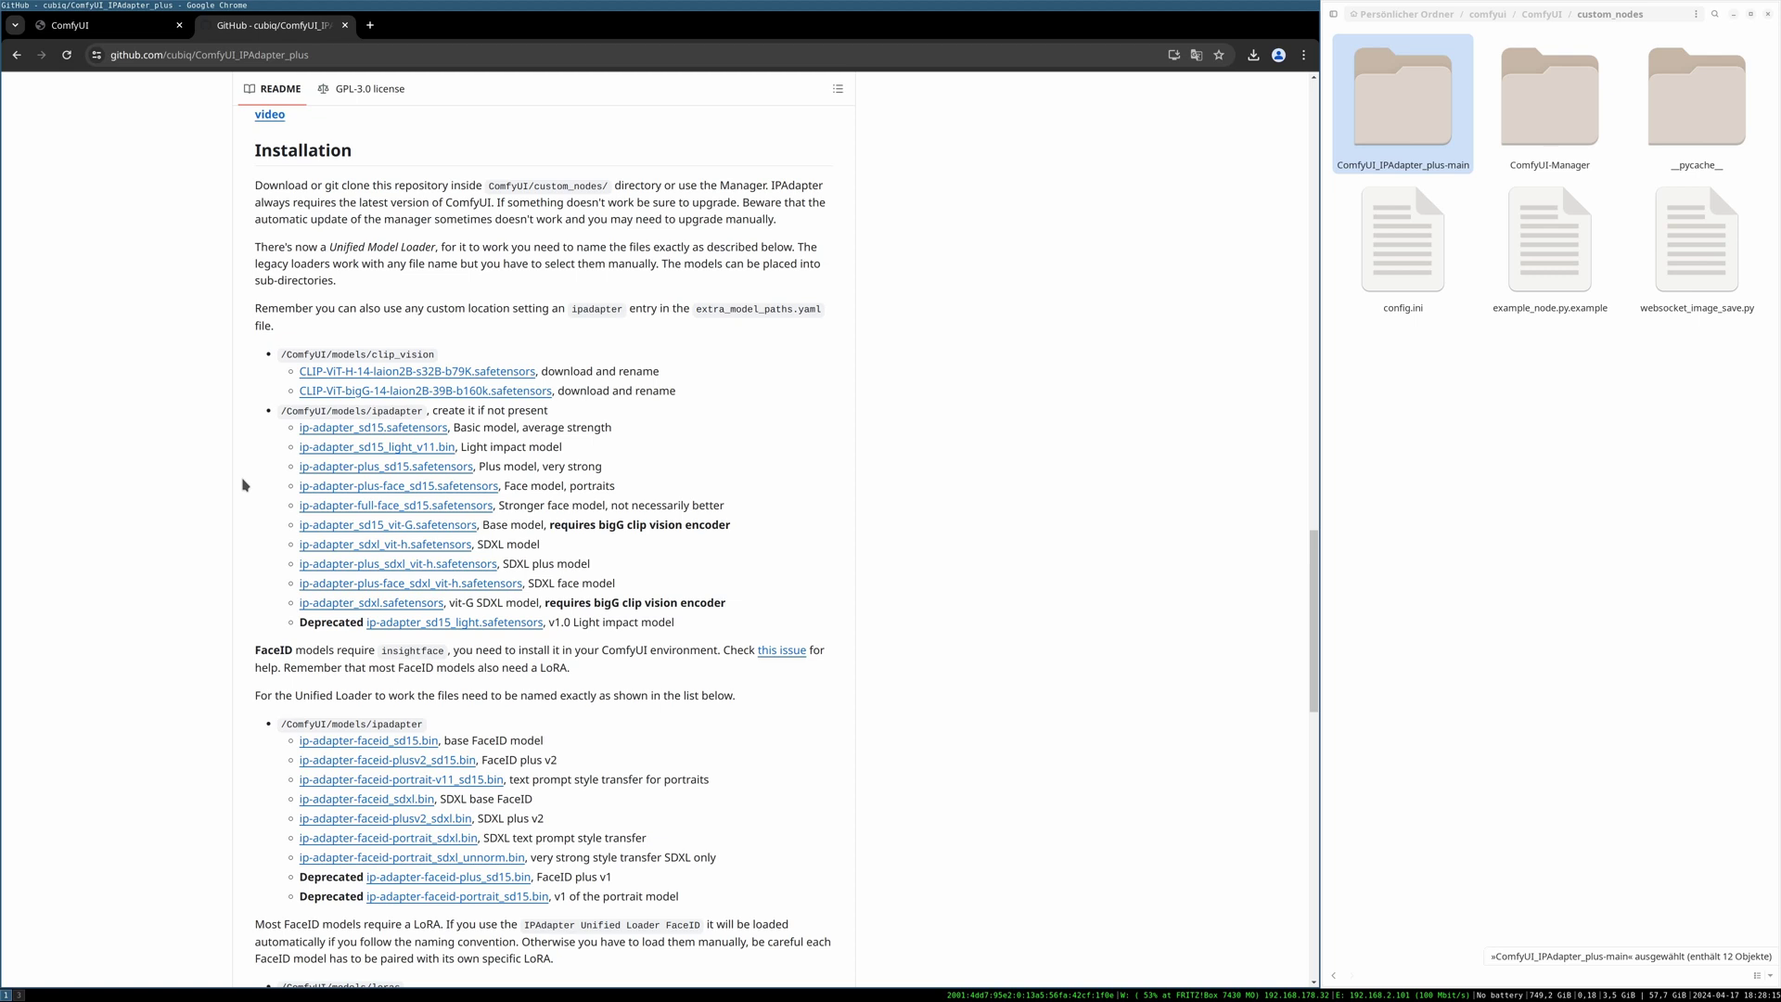
# Navigate to ComfyUI/models/ipadapter to view its nine installed IPAdapter model files.
pyautogui.click(1541, 14)
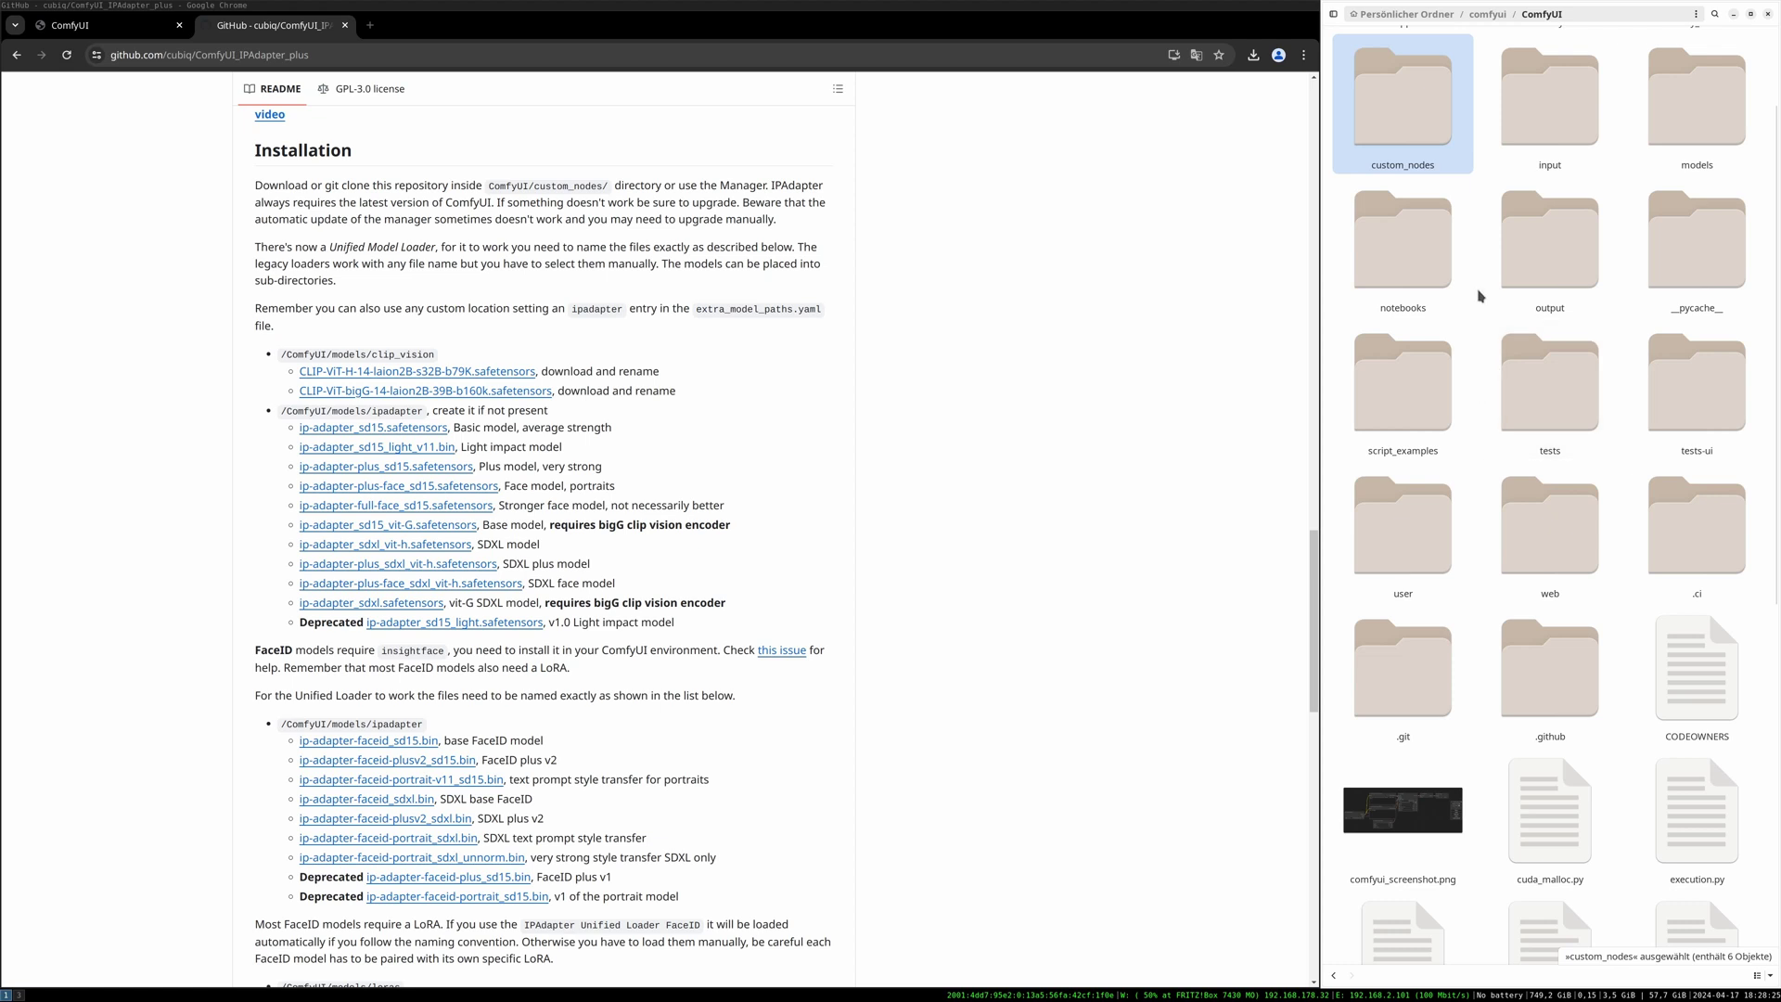
pyautogui.doubleClick(1681, 118)
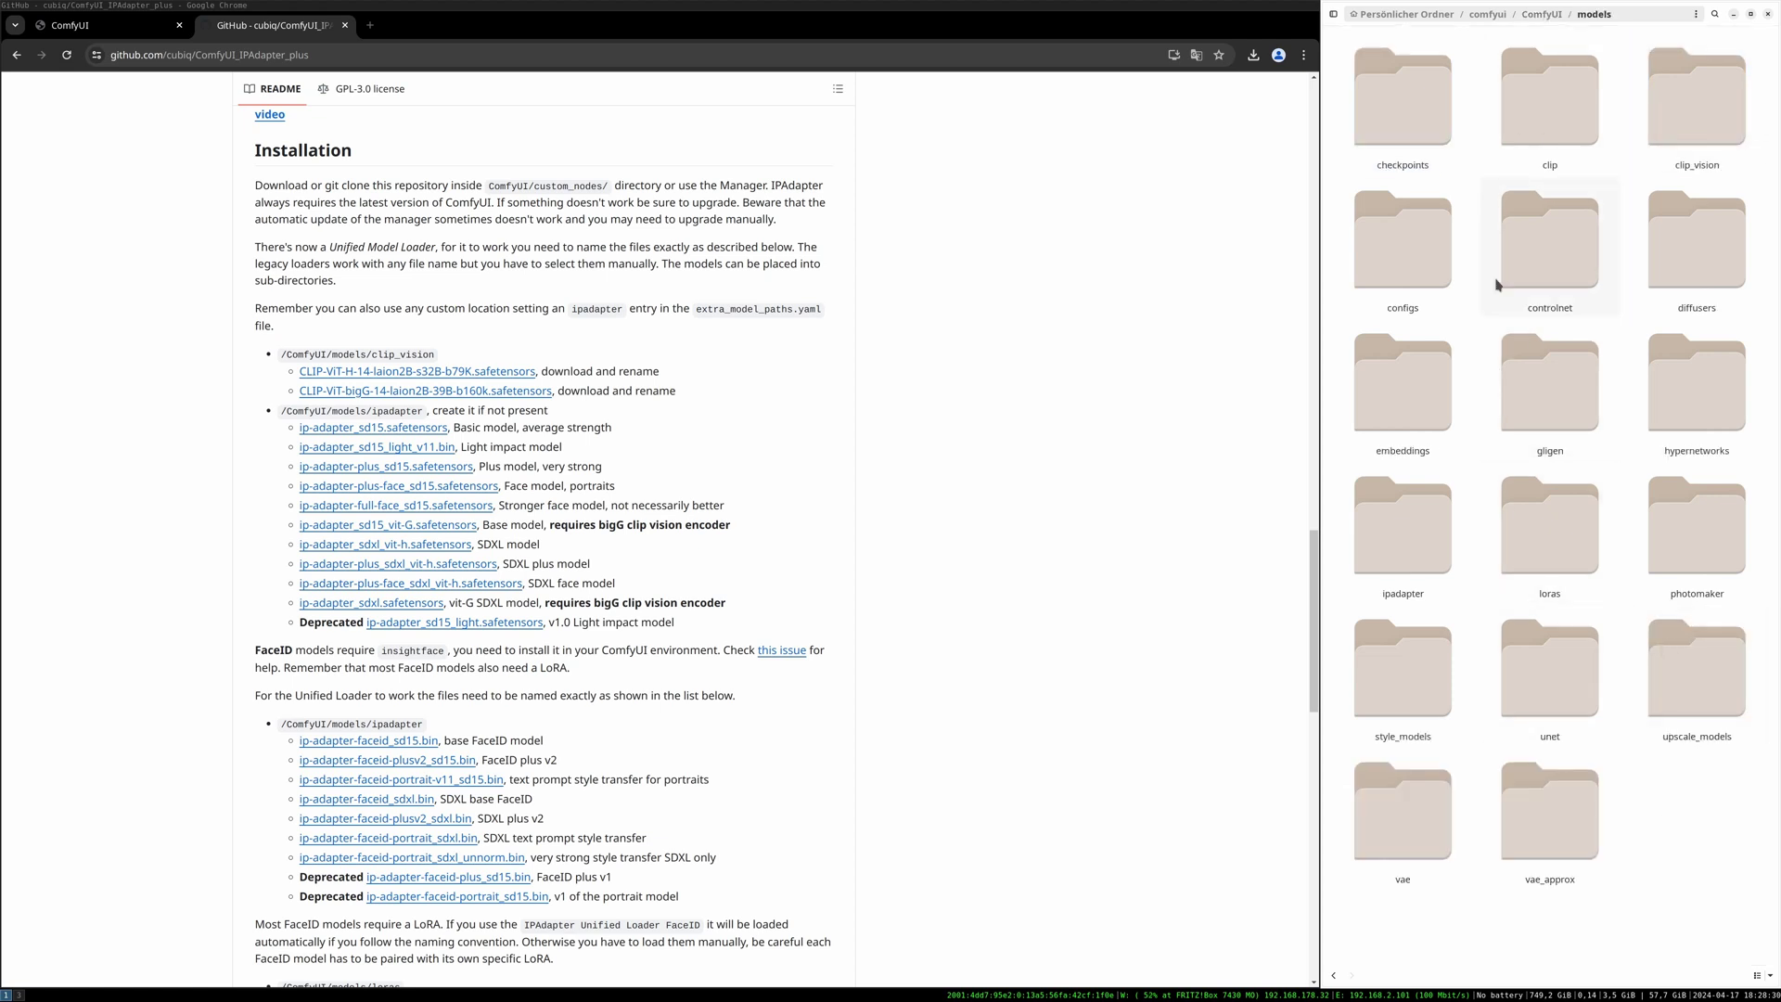
pyautogui.doubleClick(1405, 535)
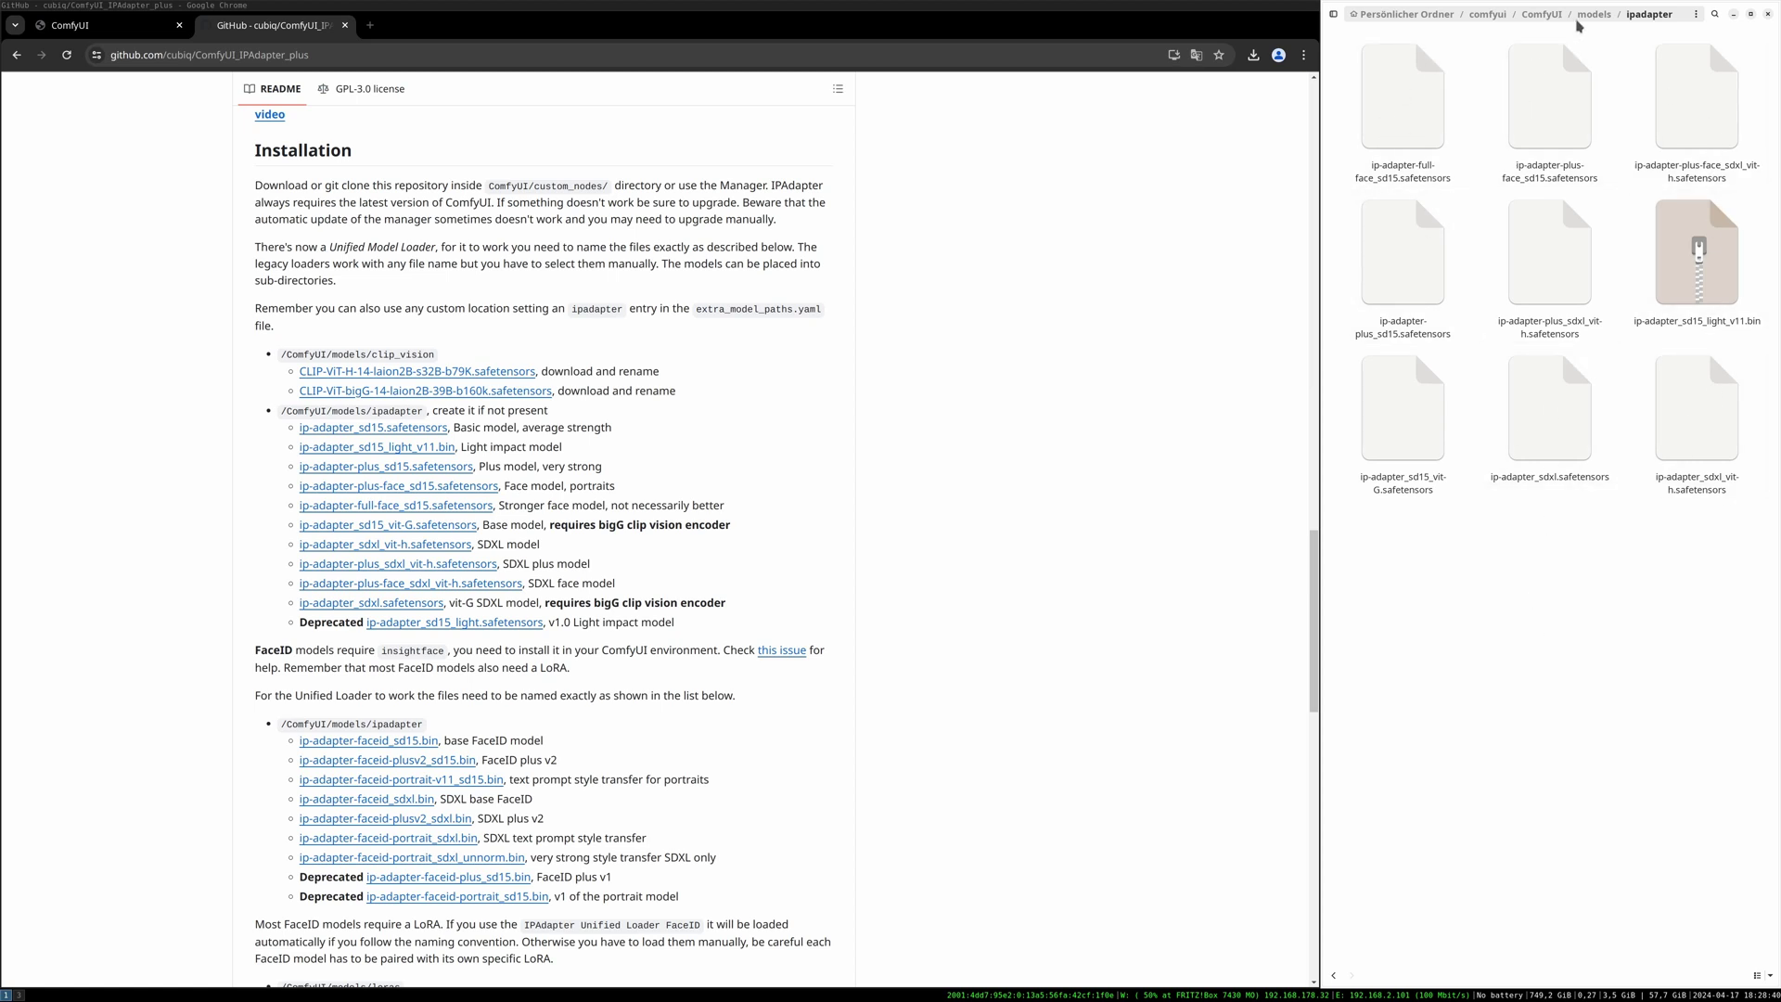
pyautogui.hotkey('alt', 'Left')
pyautogui.click(1536, 17)
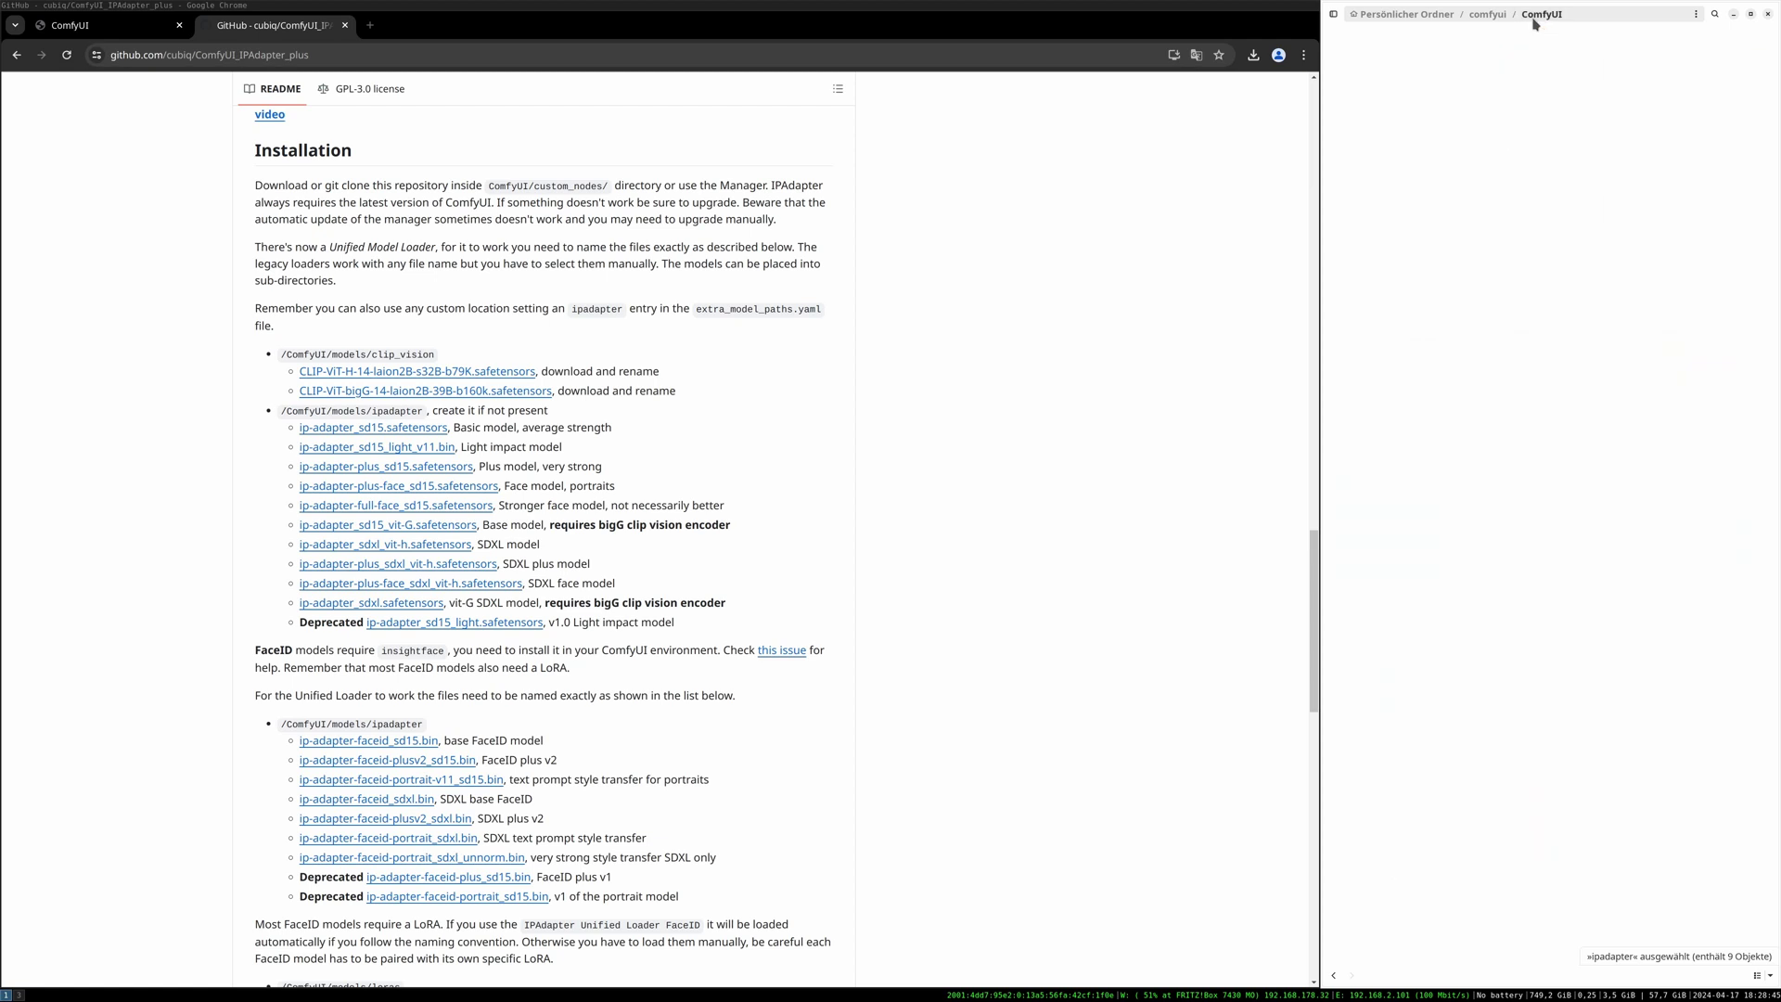
pyautogui.doubleClick(1718, 286)
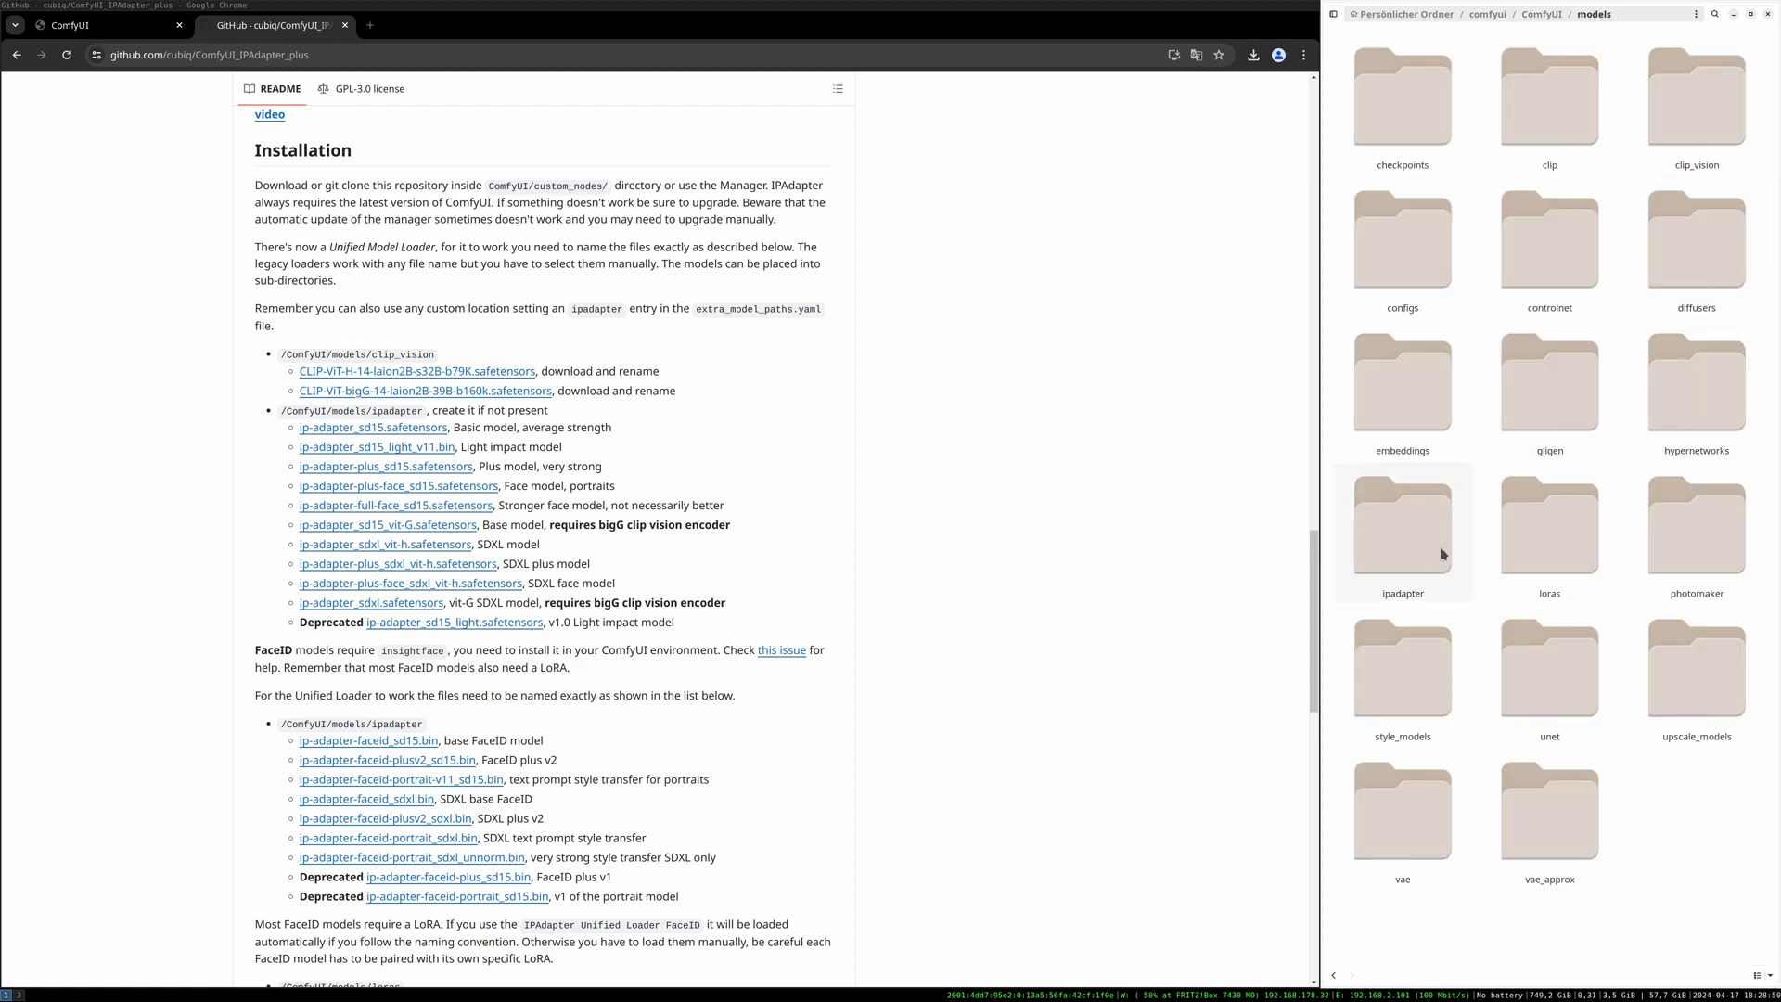
pyautogui.doubleClick(1411, 549)
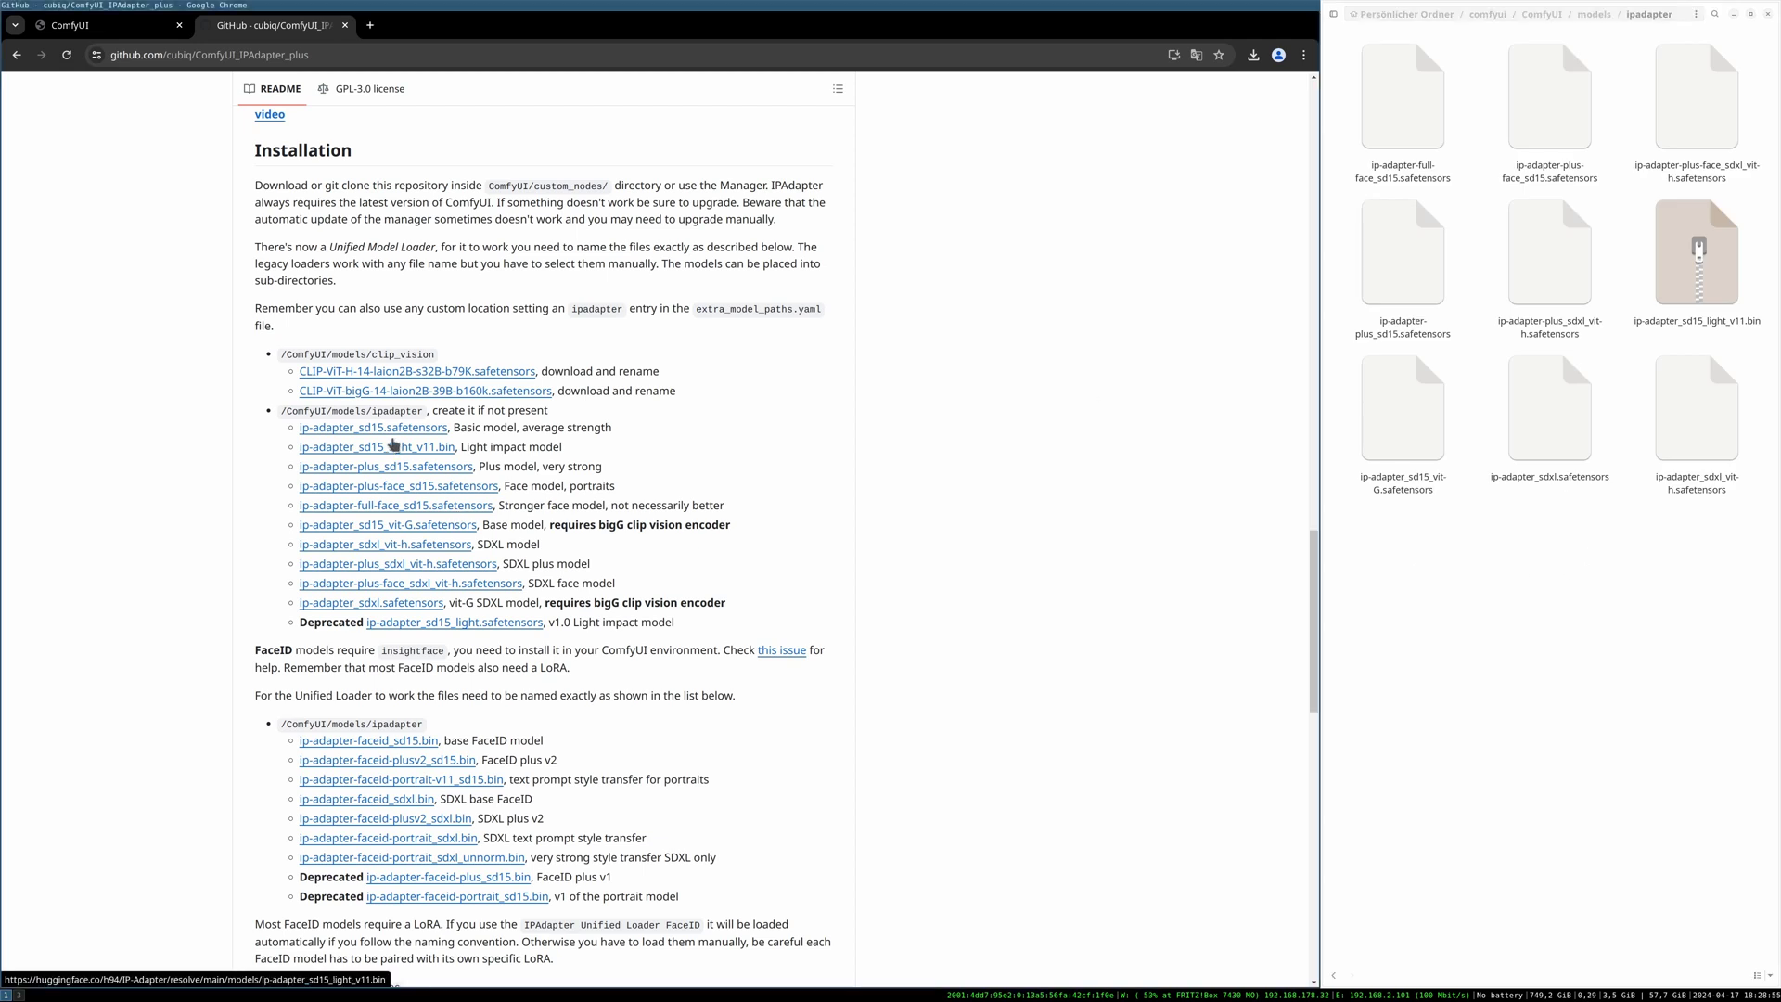
# Highlight the /ComfyUI/models/ipadapter path in the README's Installation section.
pyautogui.moveTo(286, 410); pyautogui.dragTo(518, 415)
pyautogui.tripleClick(568, 419)
pyautogui.click(572, 416)
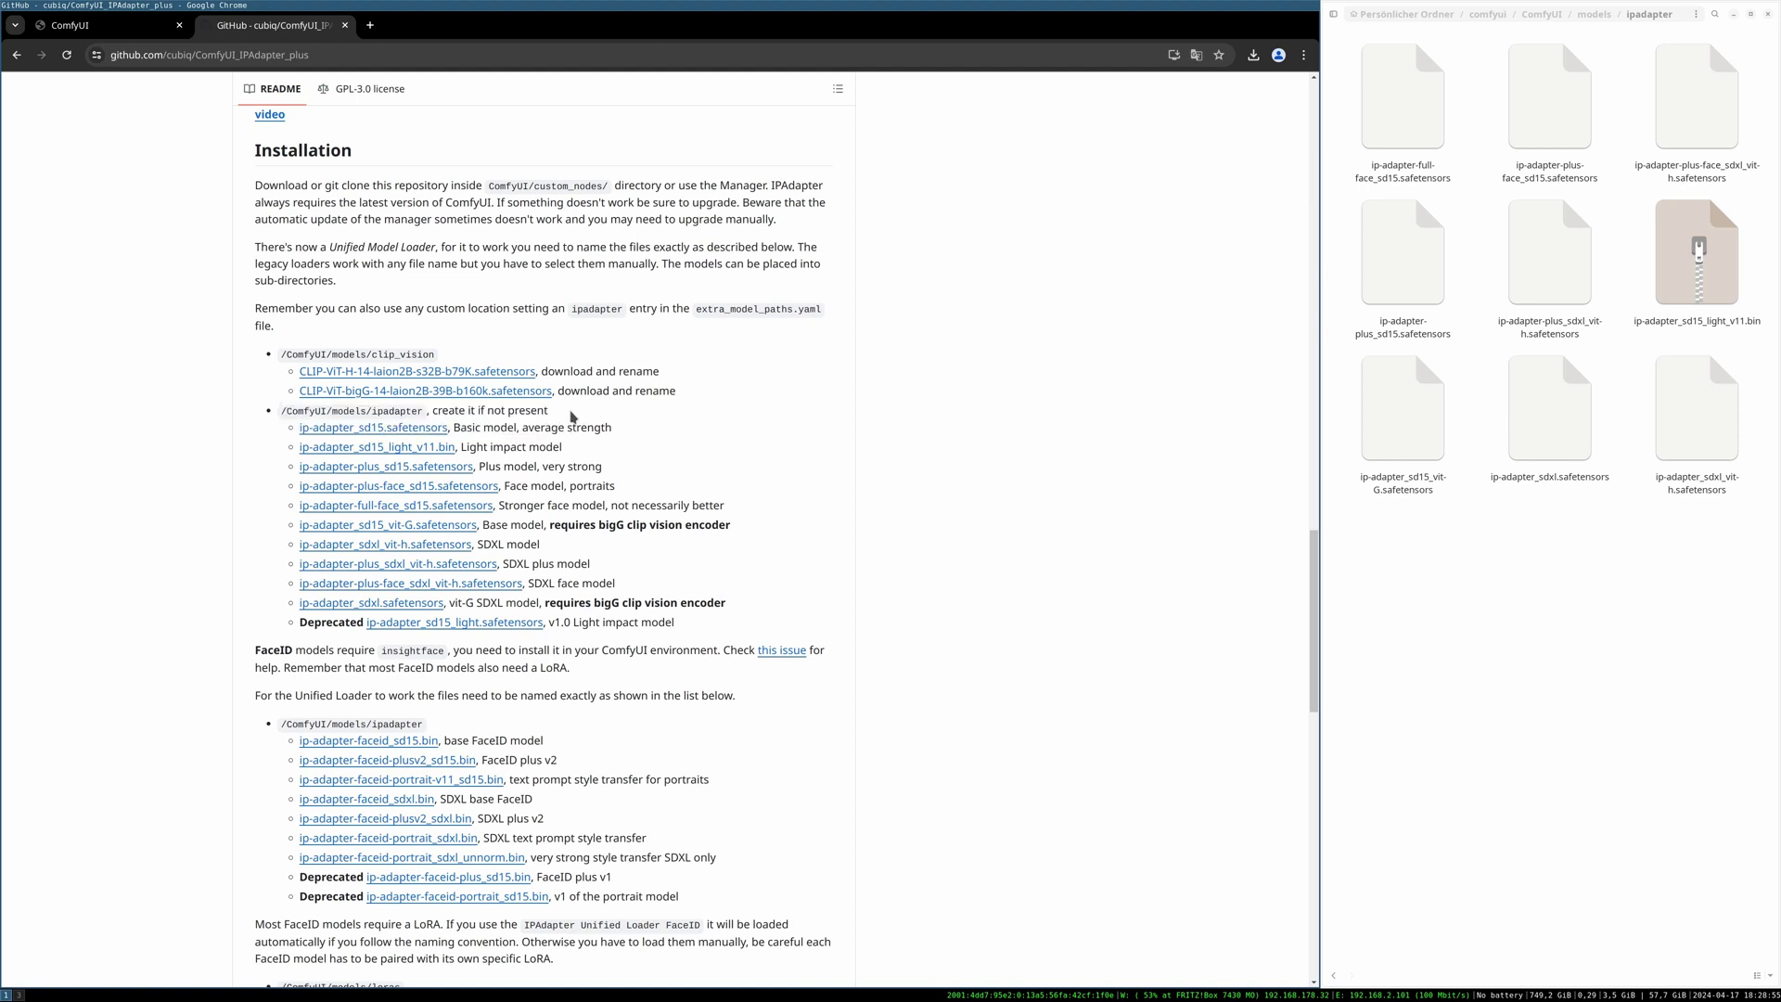
pyautogui.moveTo(281, 417); pyautogui.dragTo(411, 413)
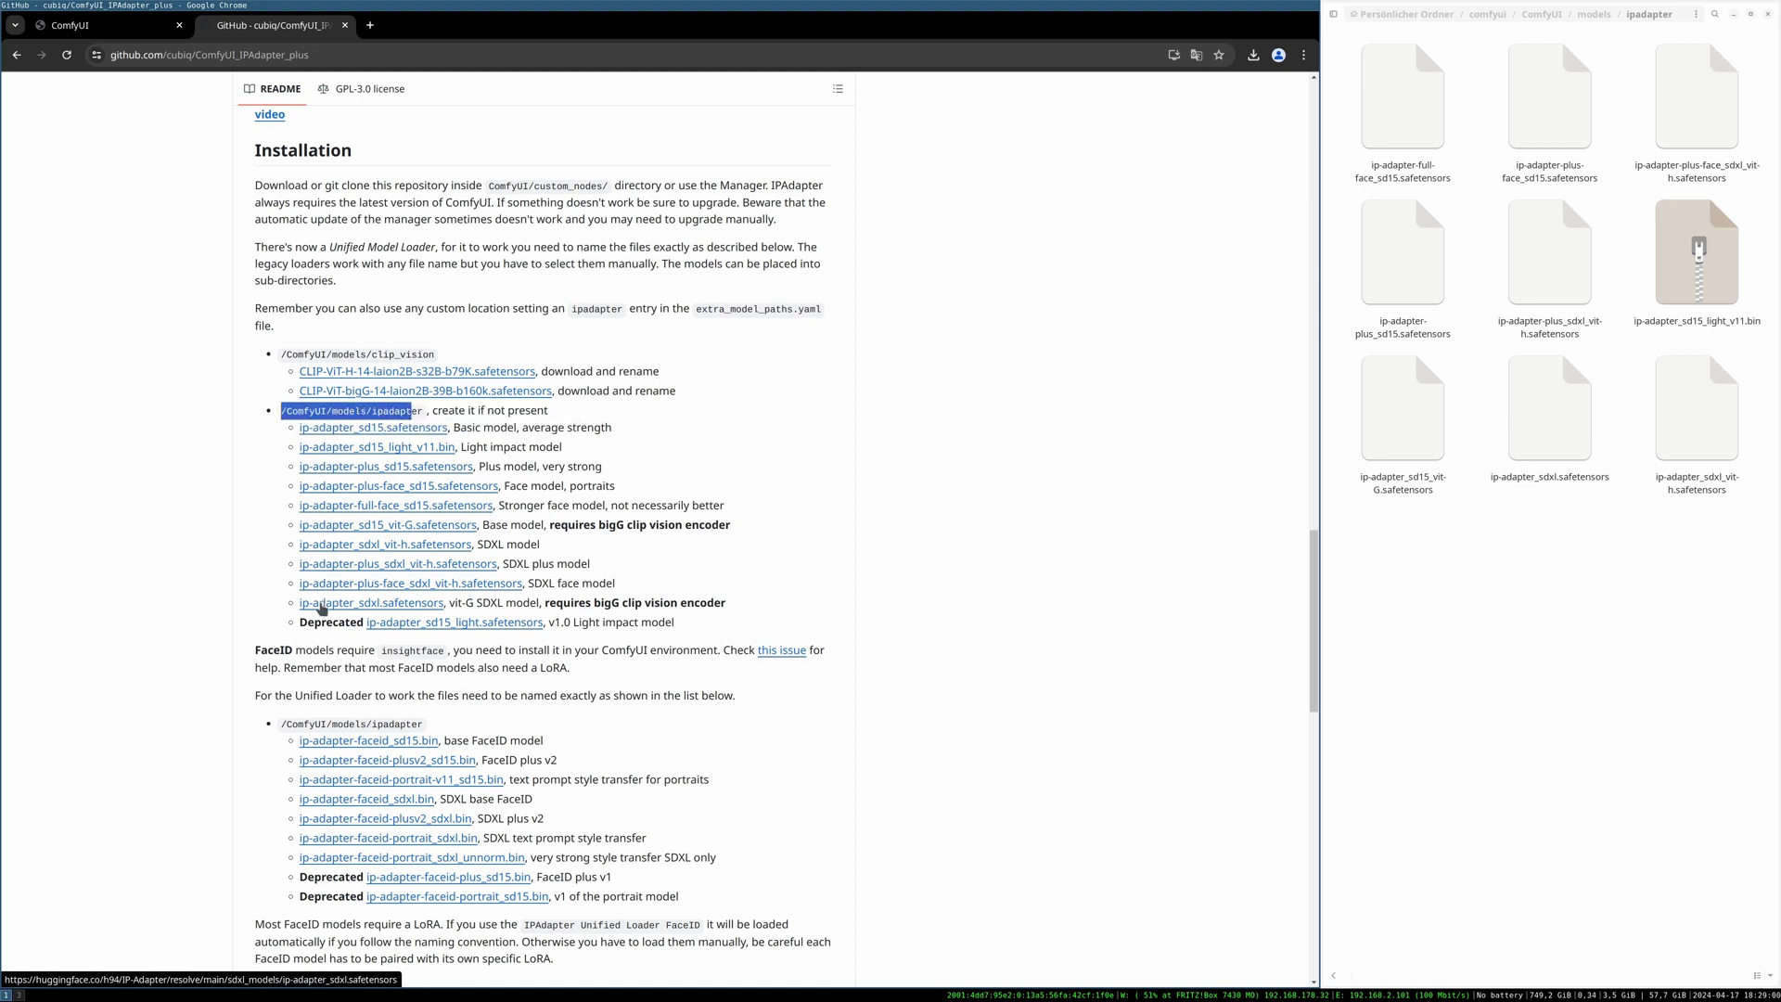
pyautogui.click(389, 413)
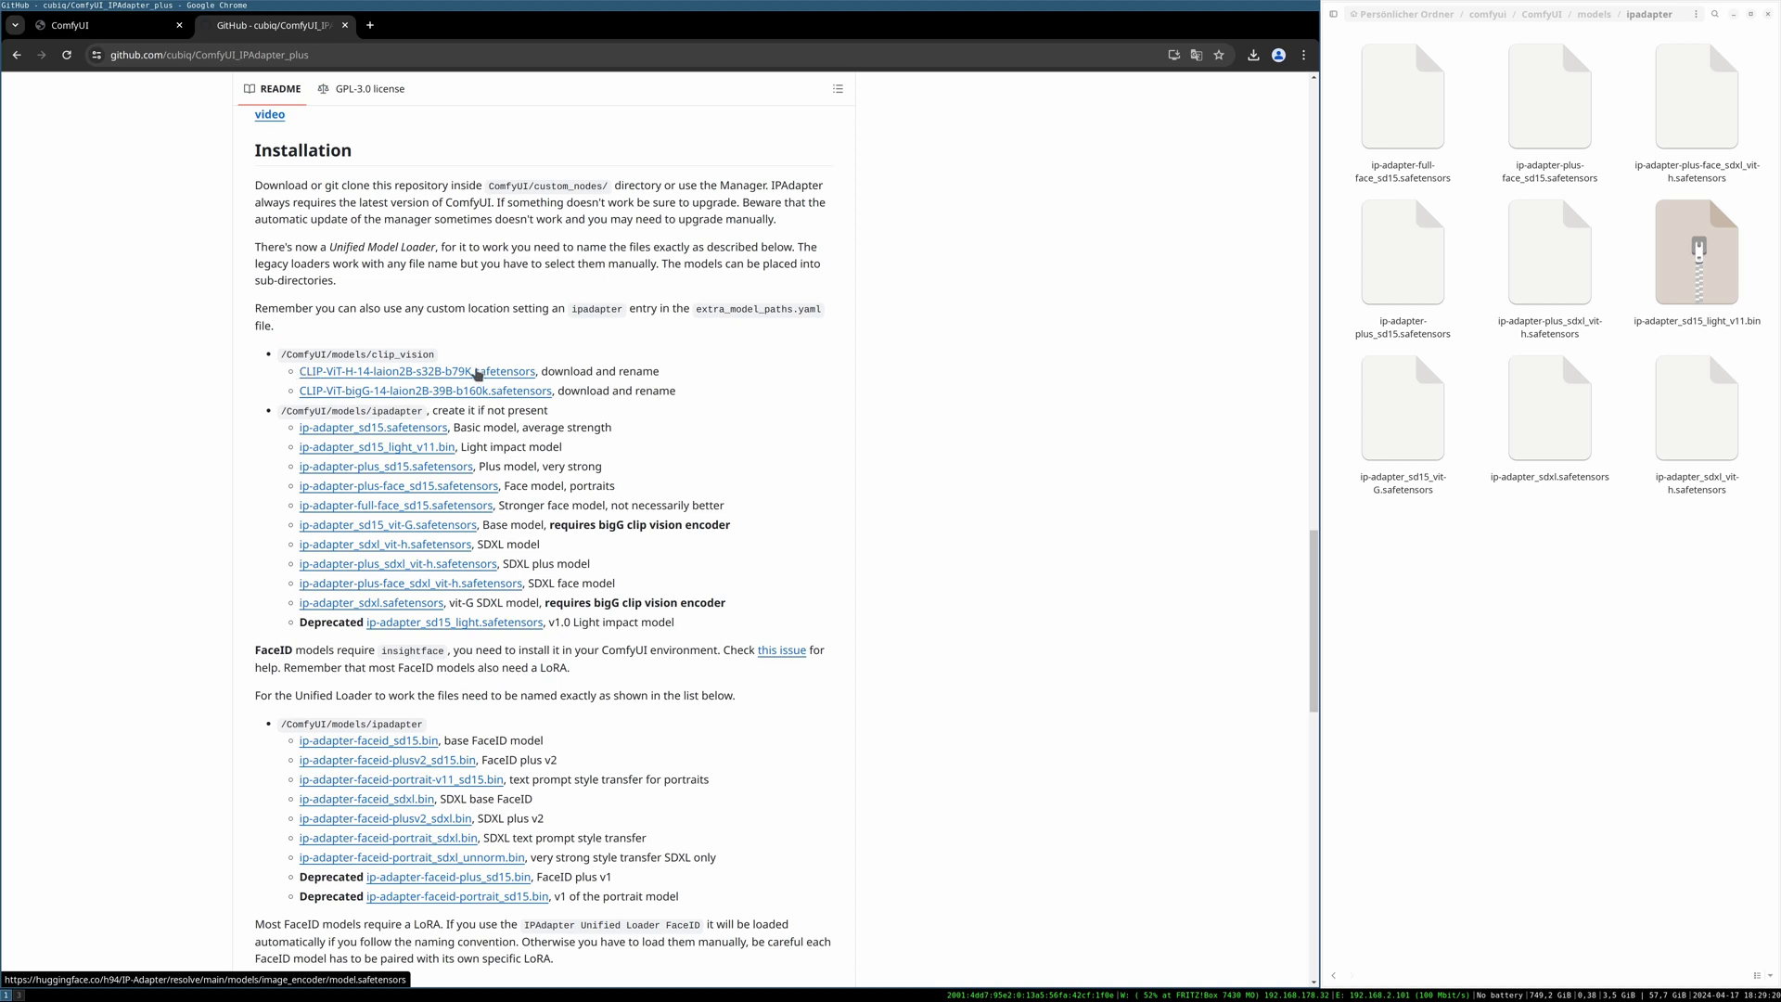
# Select the two CLIP vision encoder file names and the /ComfyUI/models/clip_vision path.
pyautogui.moveTo(299, 371); pyautogui.dragTo(536, 371)
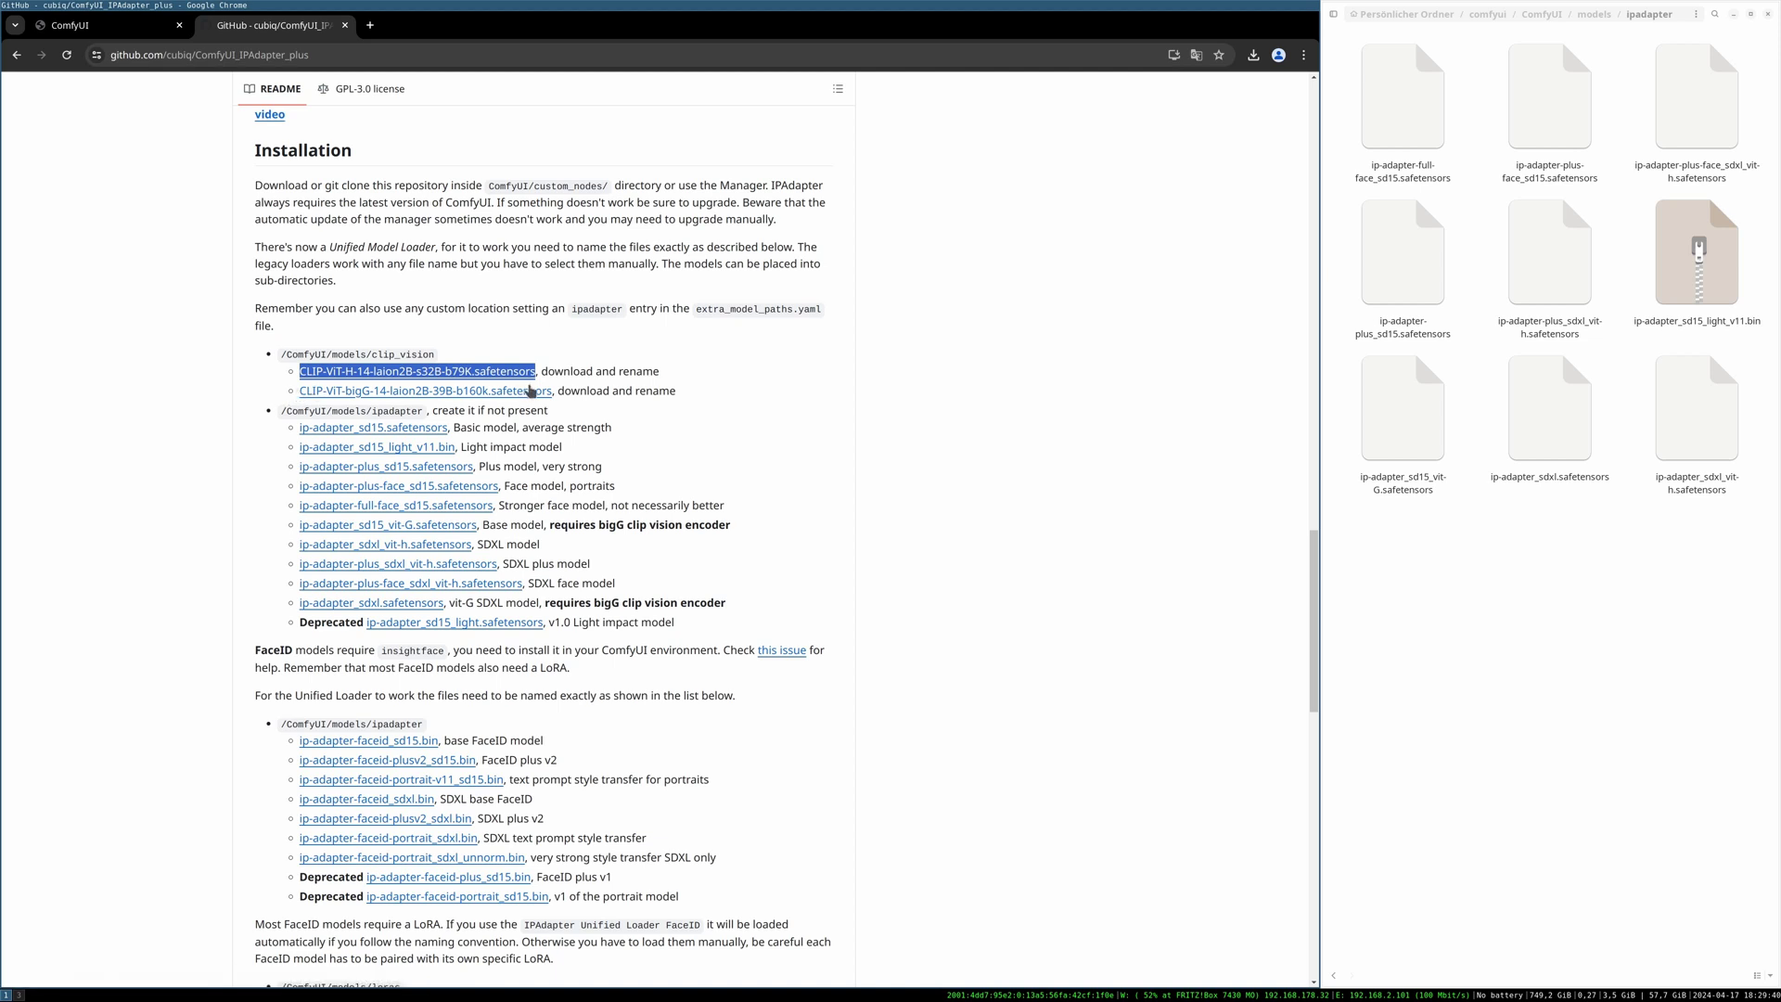
pyautogui.moveTo(299, 391); pyautogui.dragTo(552, 391)
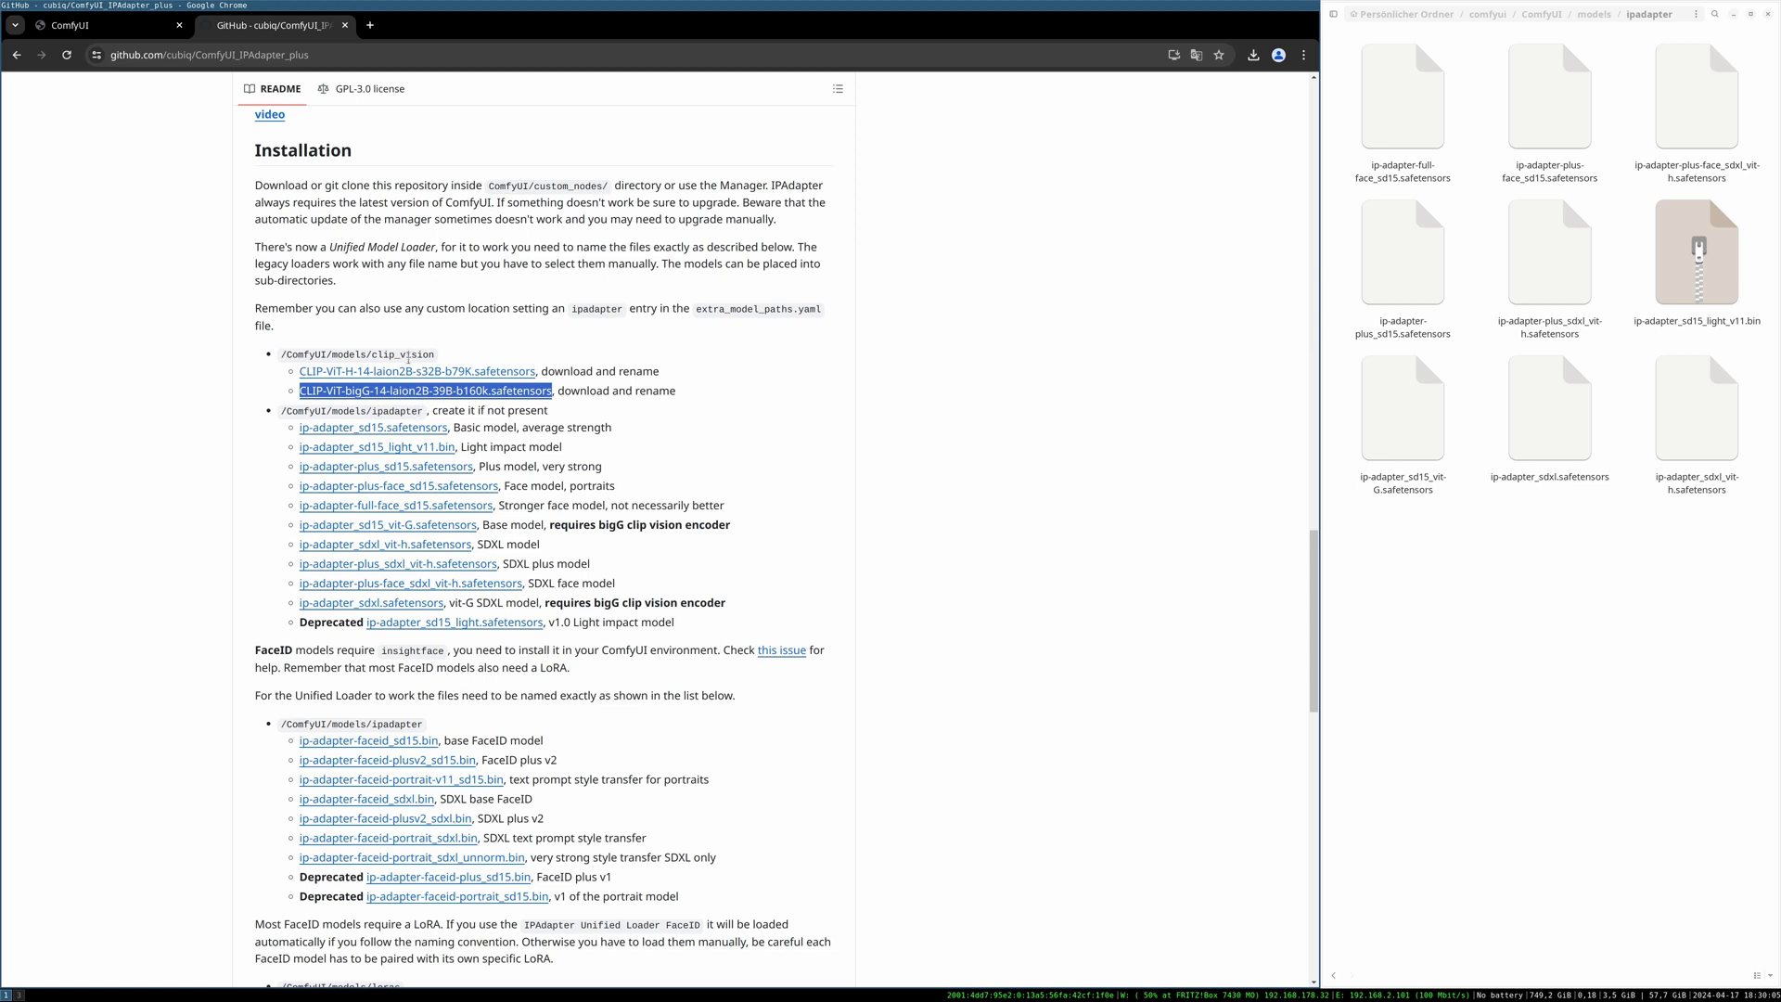
pyautogui.moveTo(283, 354); pyautogui.dragTo(424, 355)
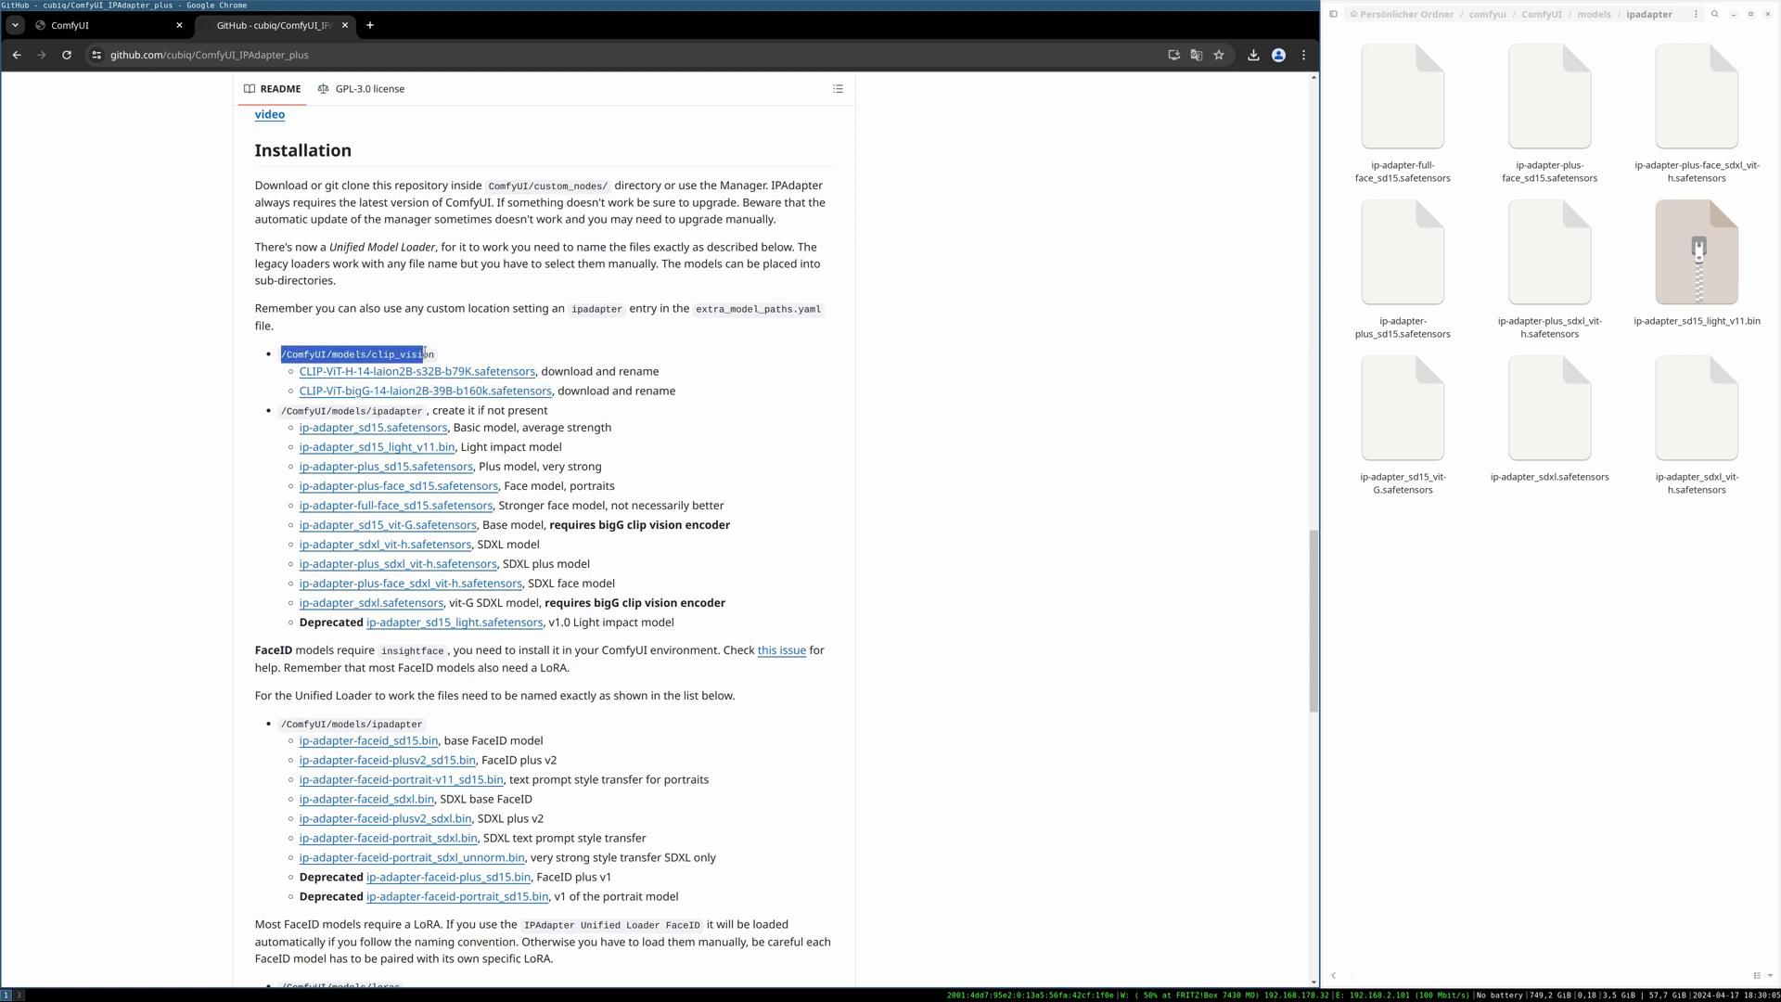
pyautogui.click(496, 348)
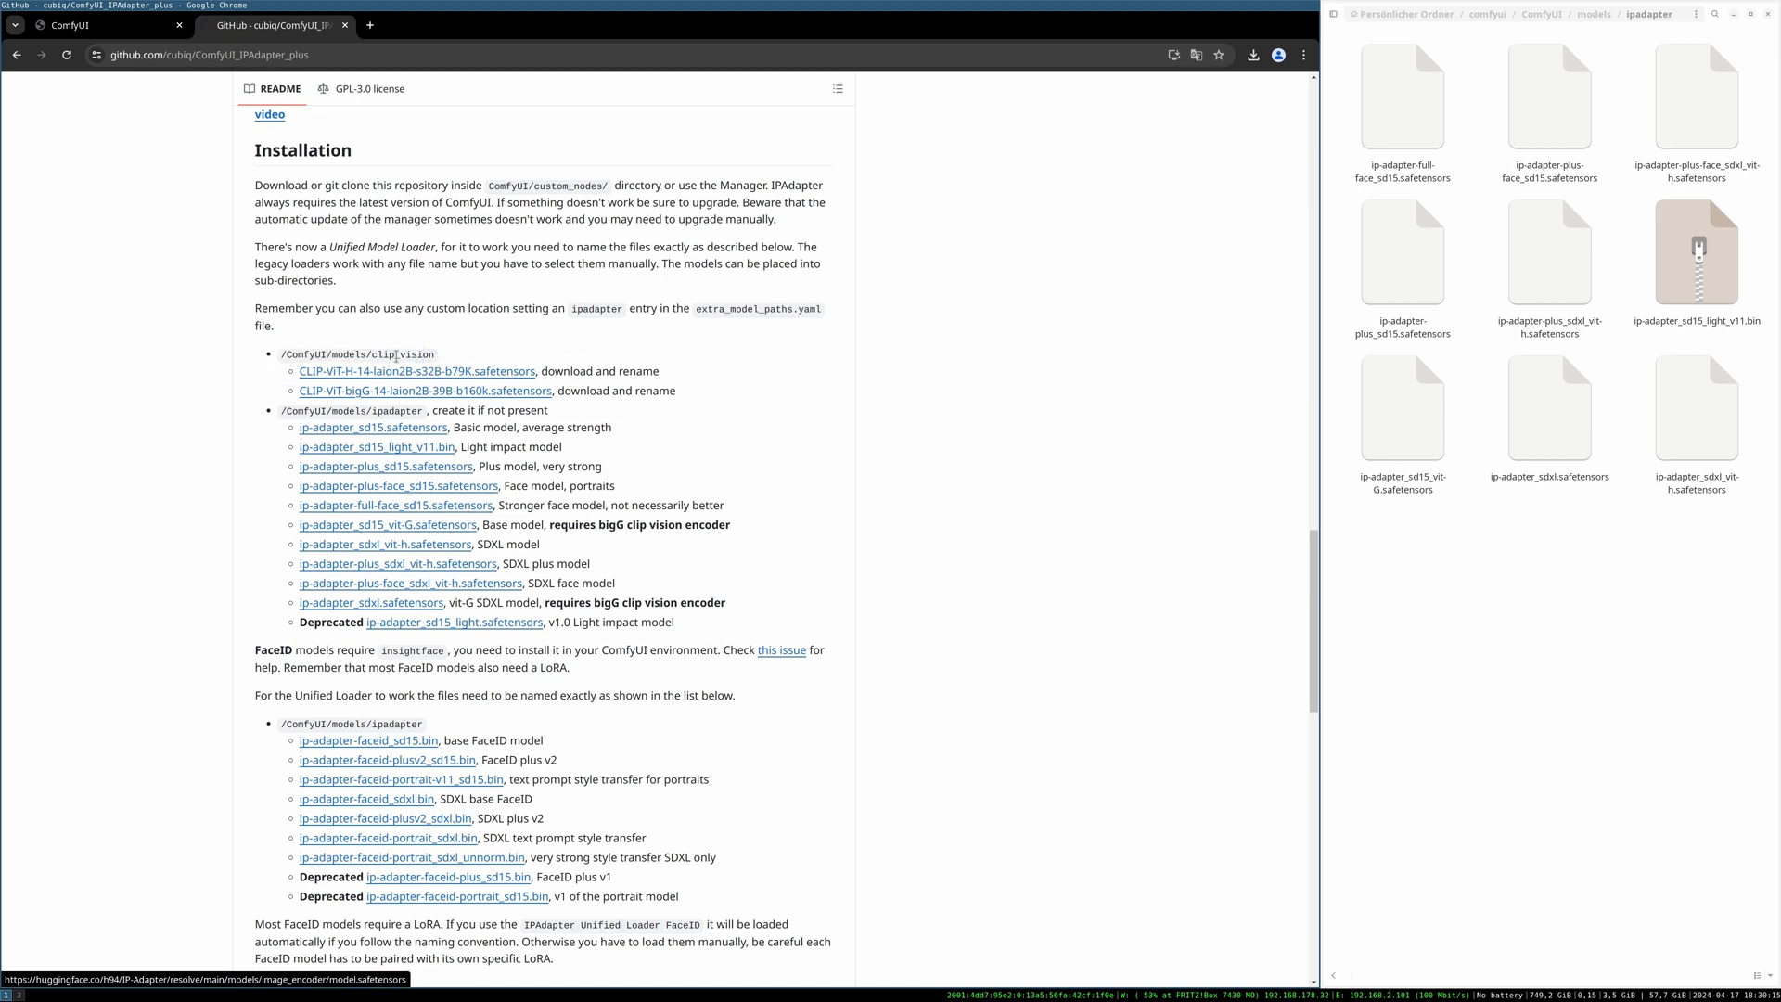
# Check the sizes of the bigG and ViT-H encoder files in models/clip_vision.
pyautogui.click(1613, 18)
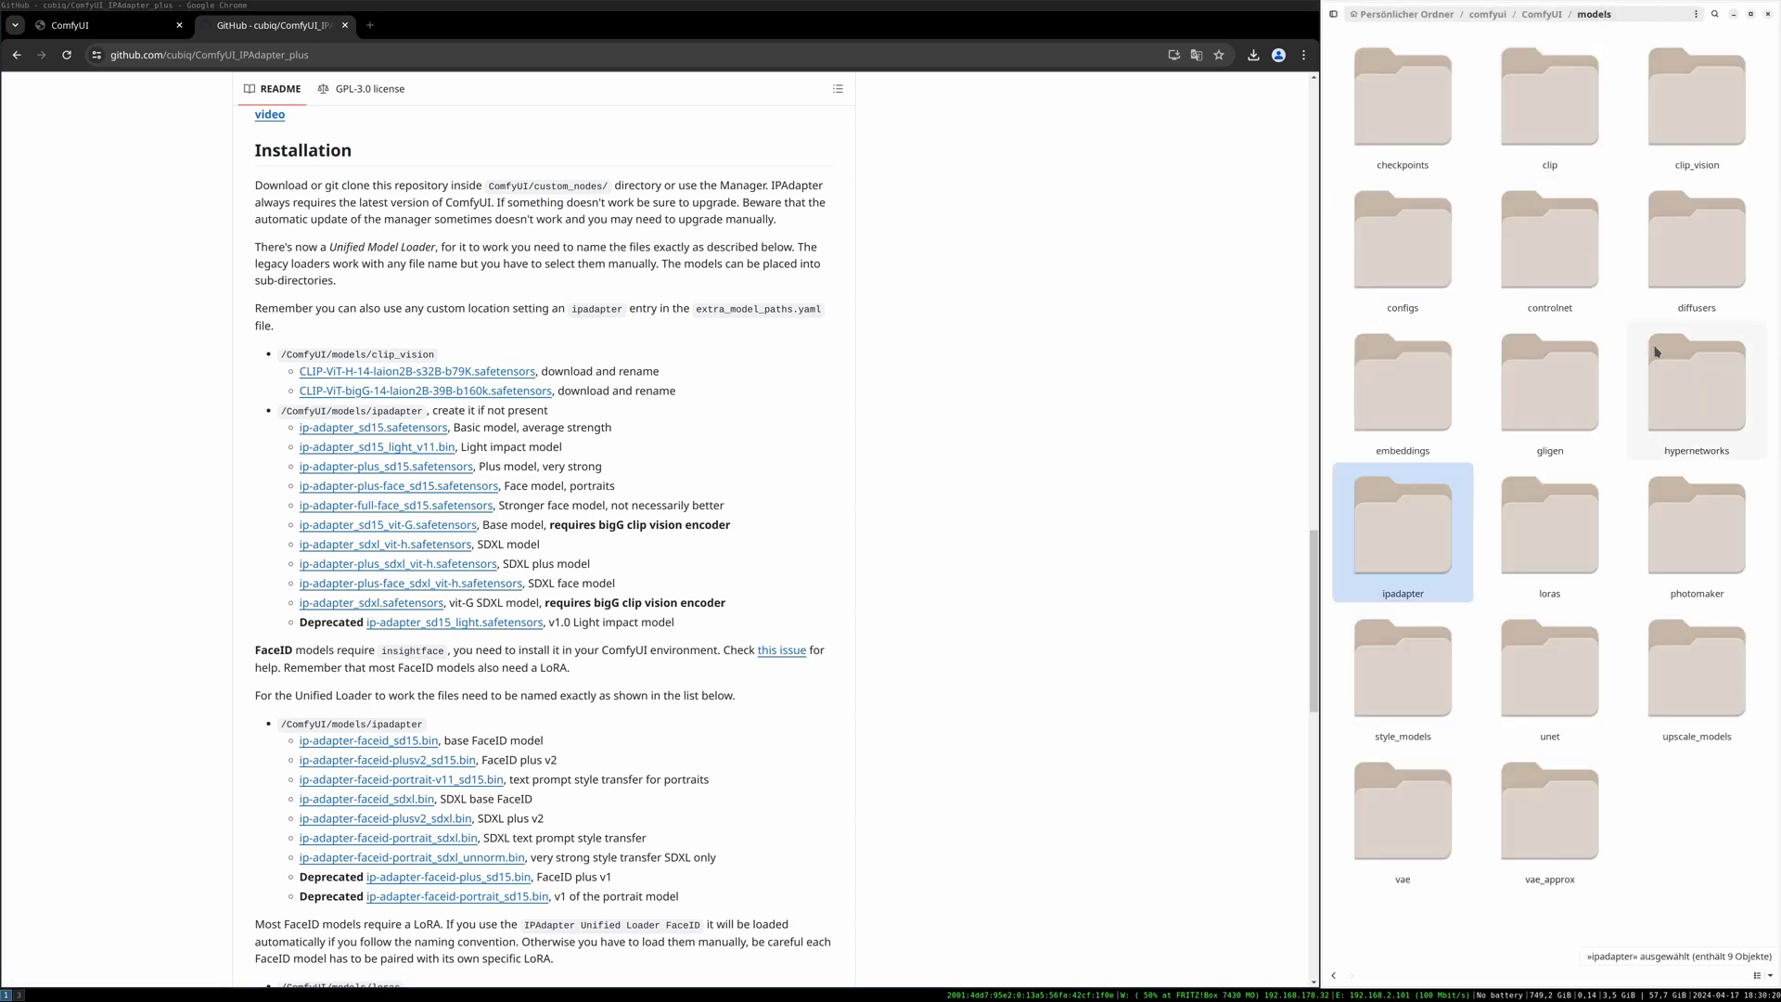
pyautogui.doubleClick(1700, 105)
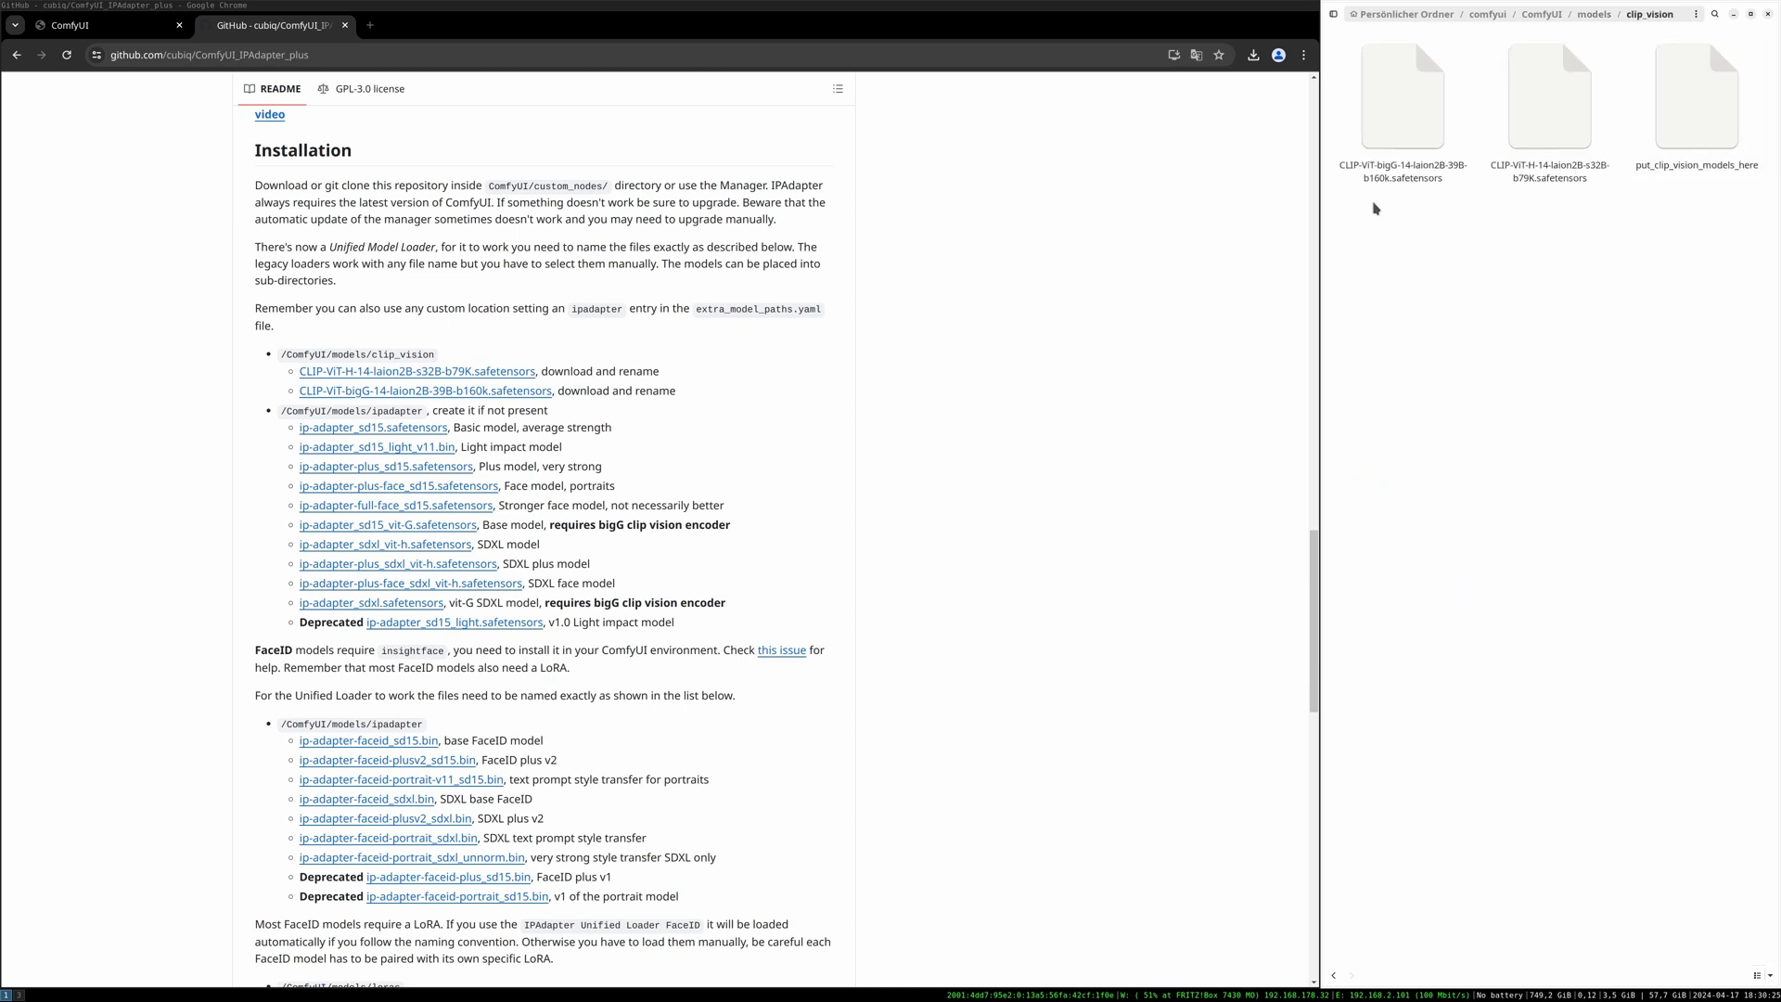
pyautogui.click(1389, 176)
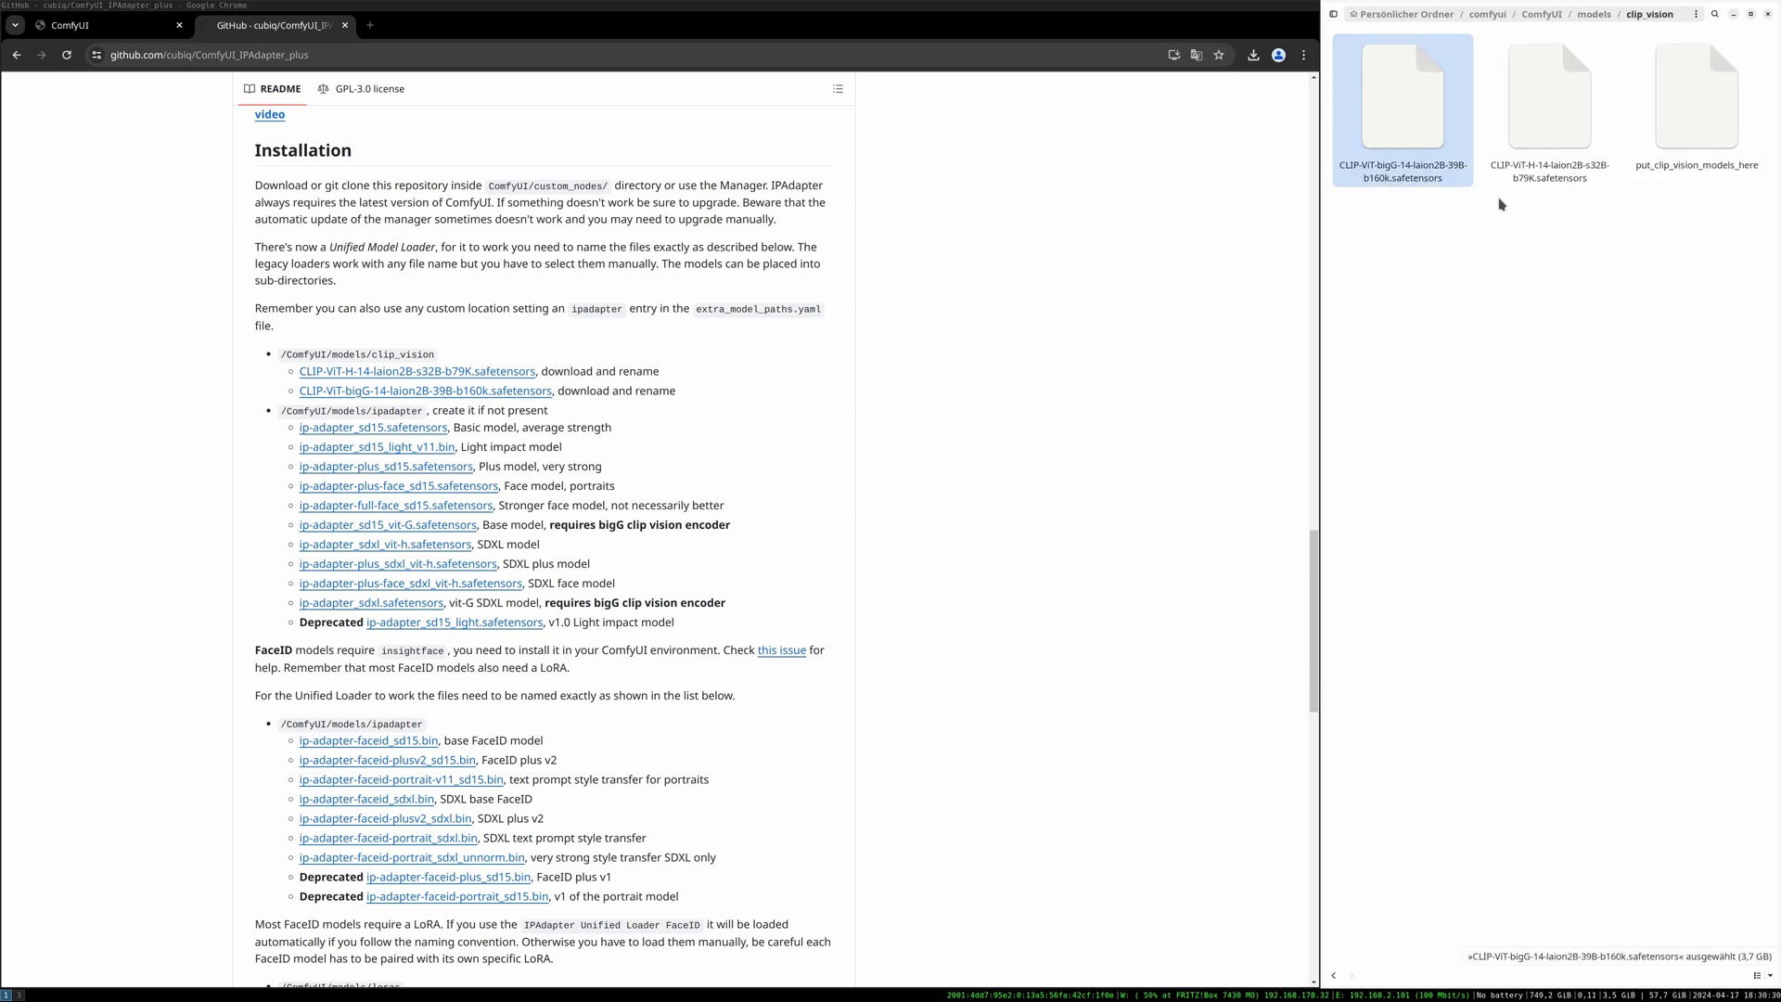
pyautogui.click(1562, 179)
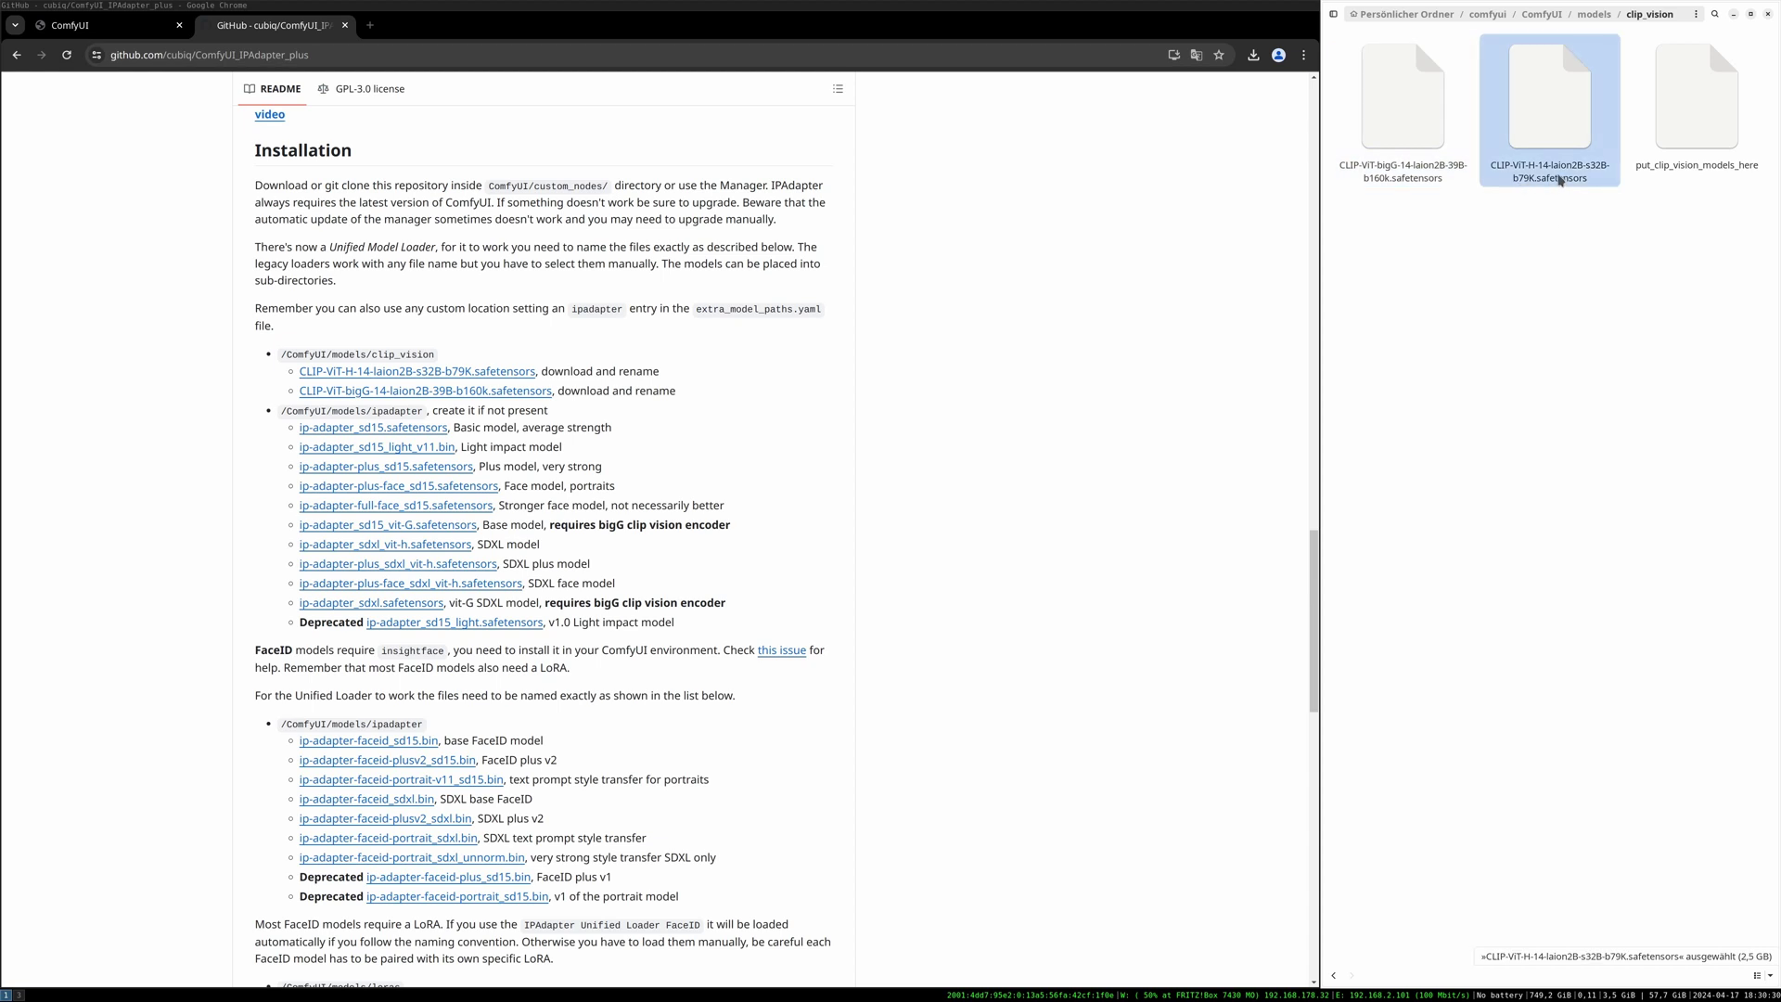
pyautogui.hotkey('alt', 'Up')
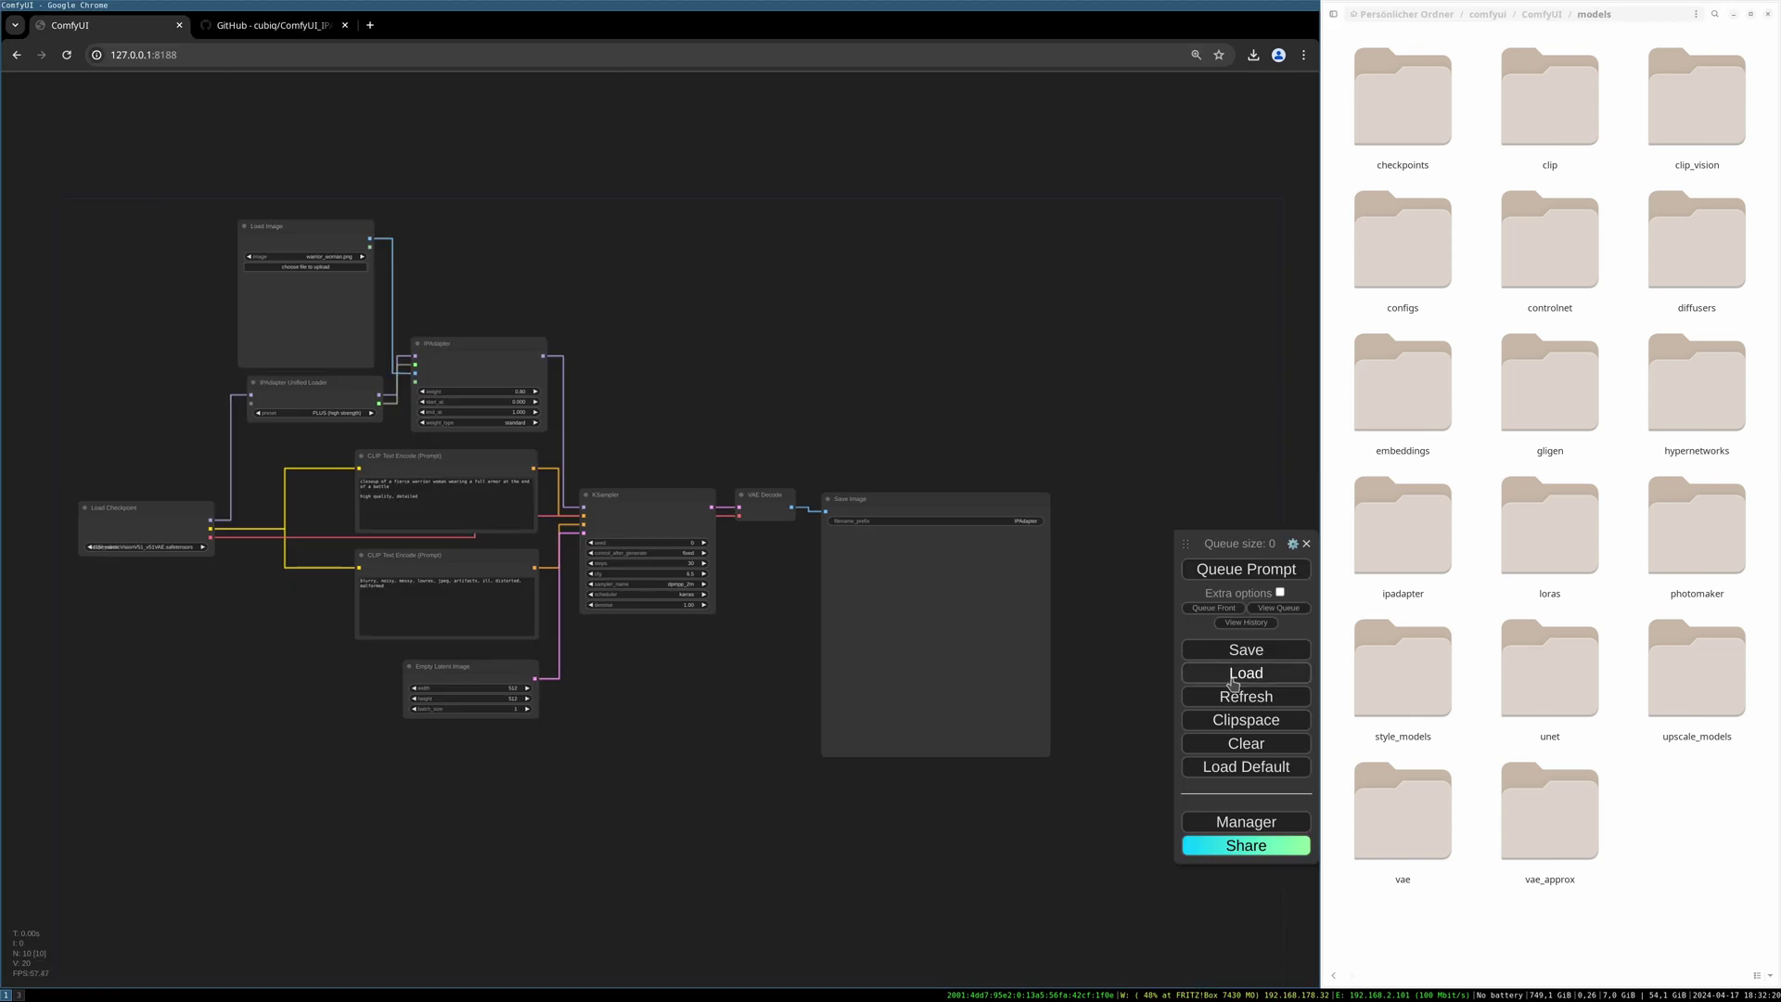
# Drag ipadapter_simple.json from ComfyUI_IPAdapter_plus-main/examples onto the ComfyUI canvas.
pyautogui.click(1233, 675)
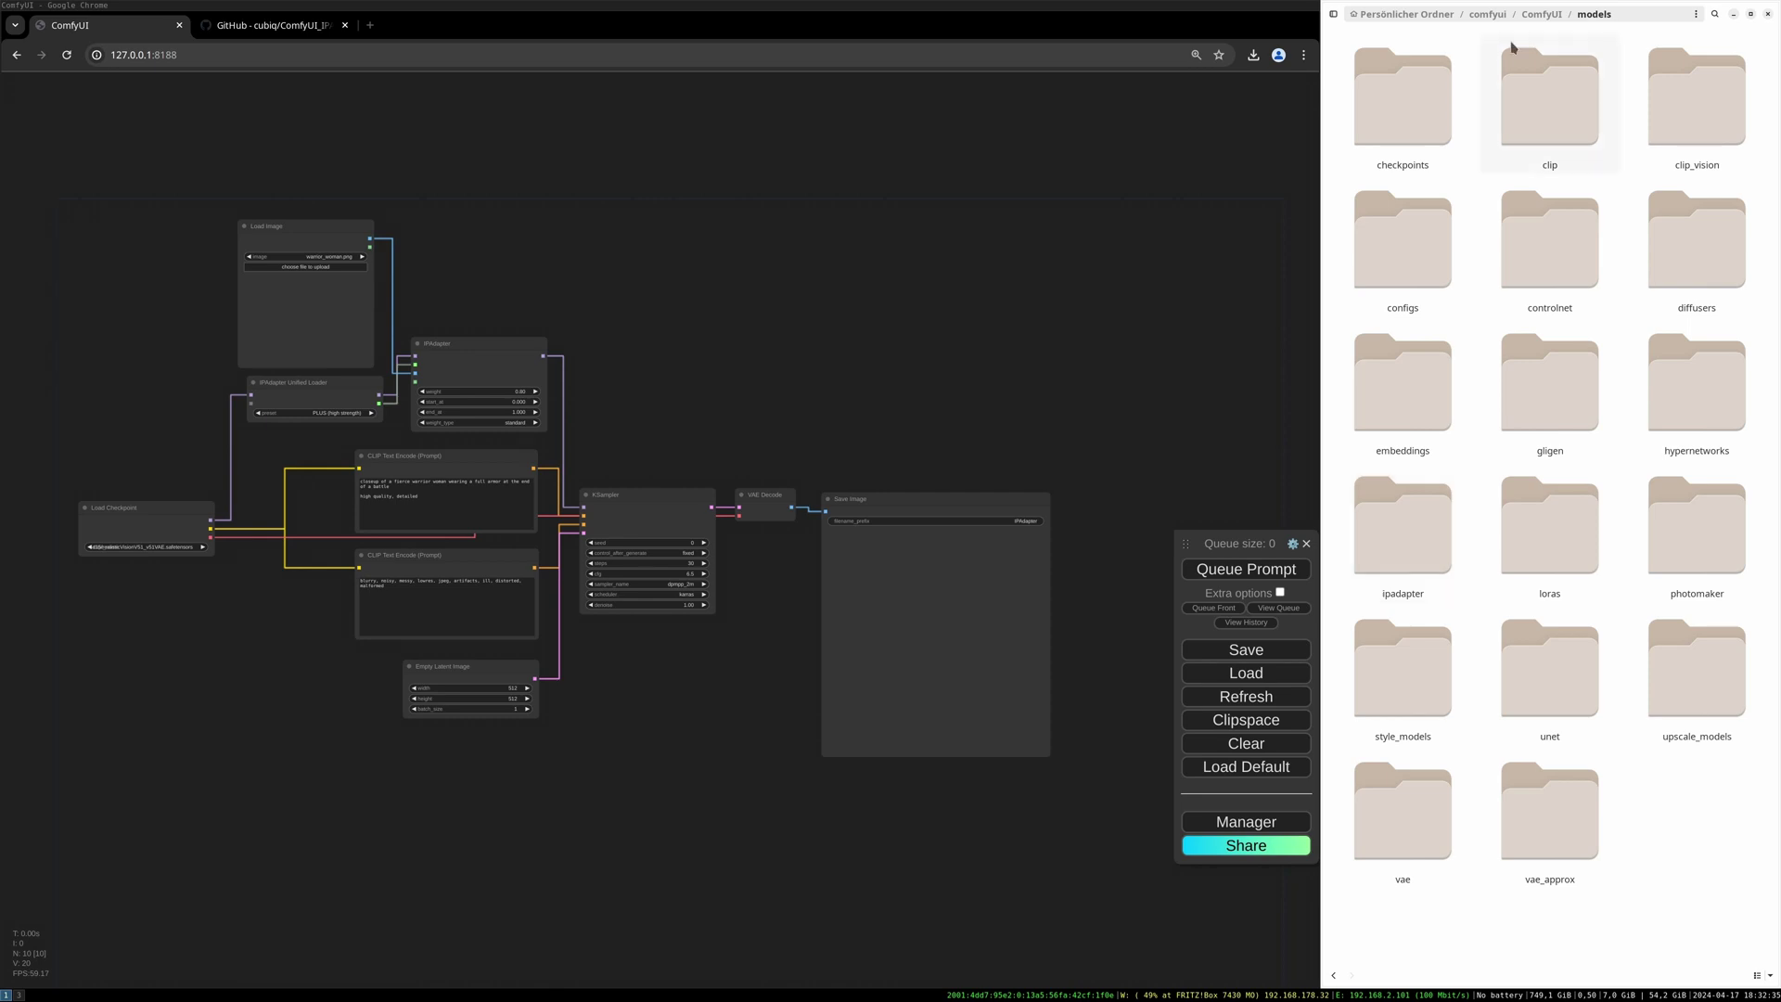
pyautogui.click(1541, 14)
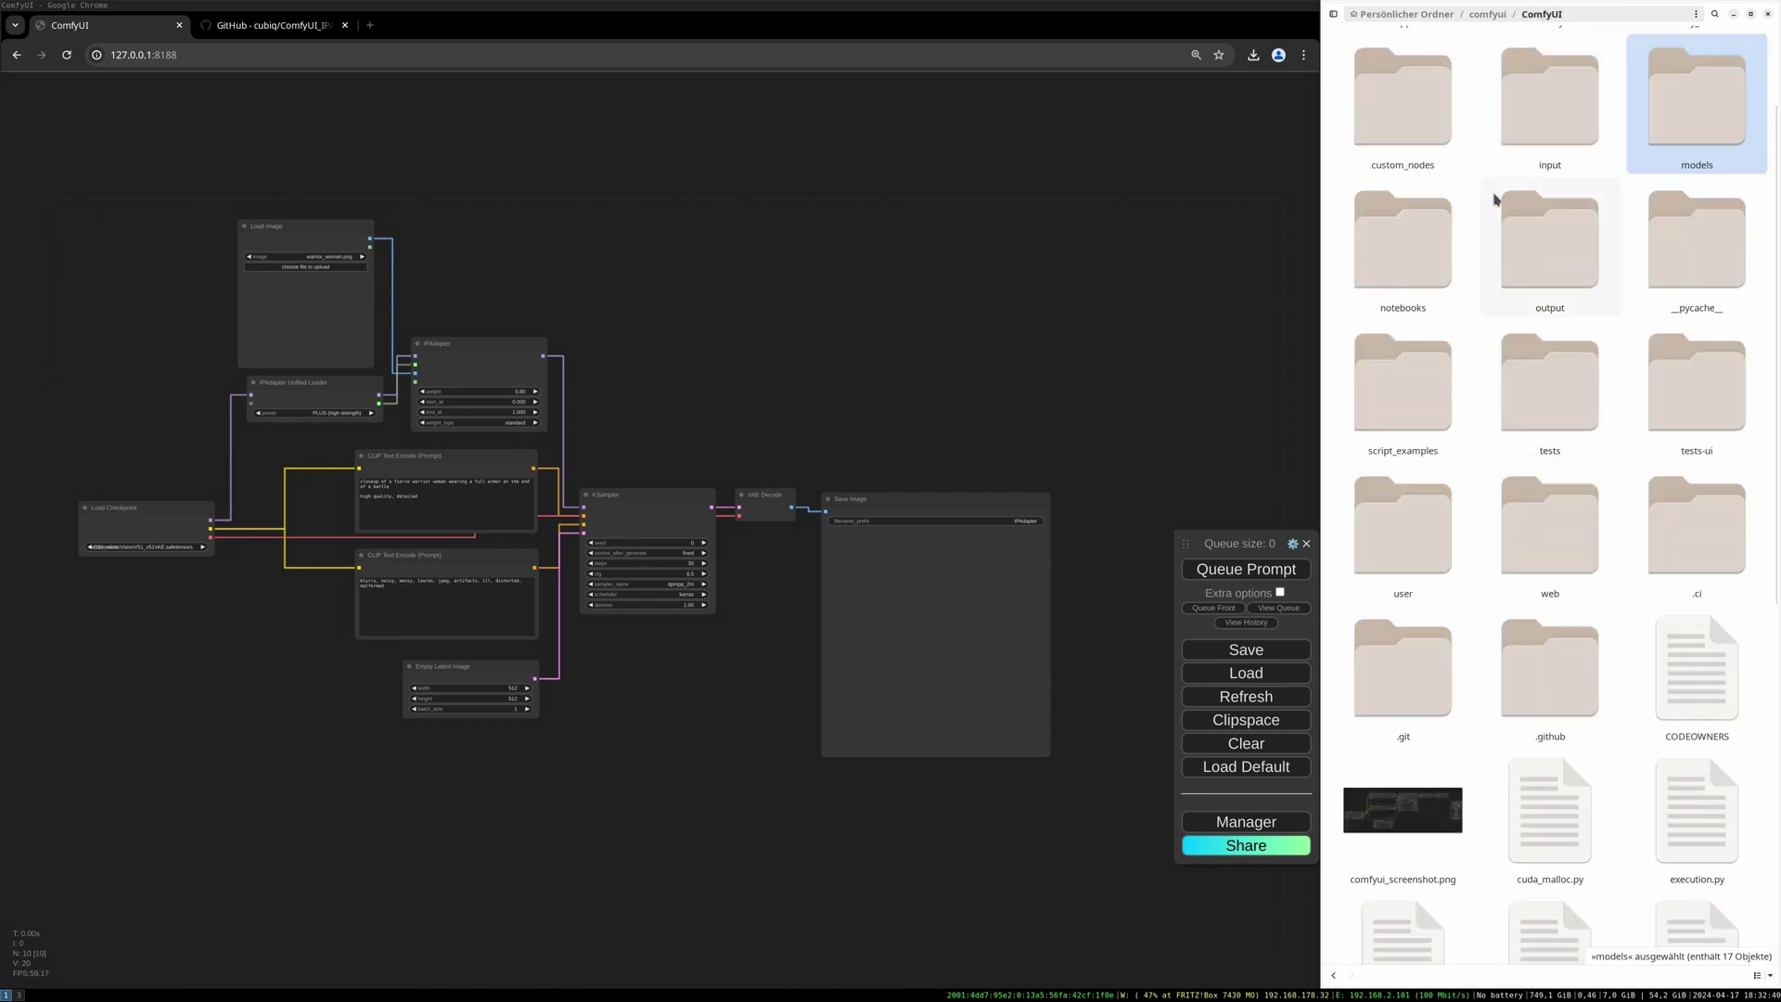
pyautogui.doubleClick(1414, 132)
pyautogui.doubleClick(1448, 162)
pyautogui.click(1426, 122)
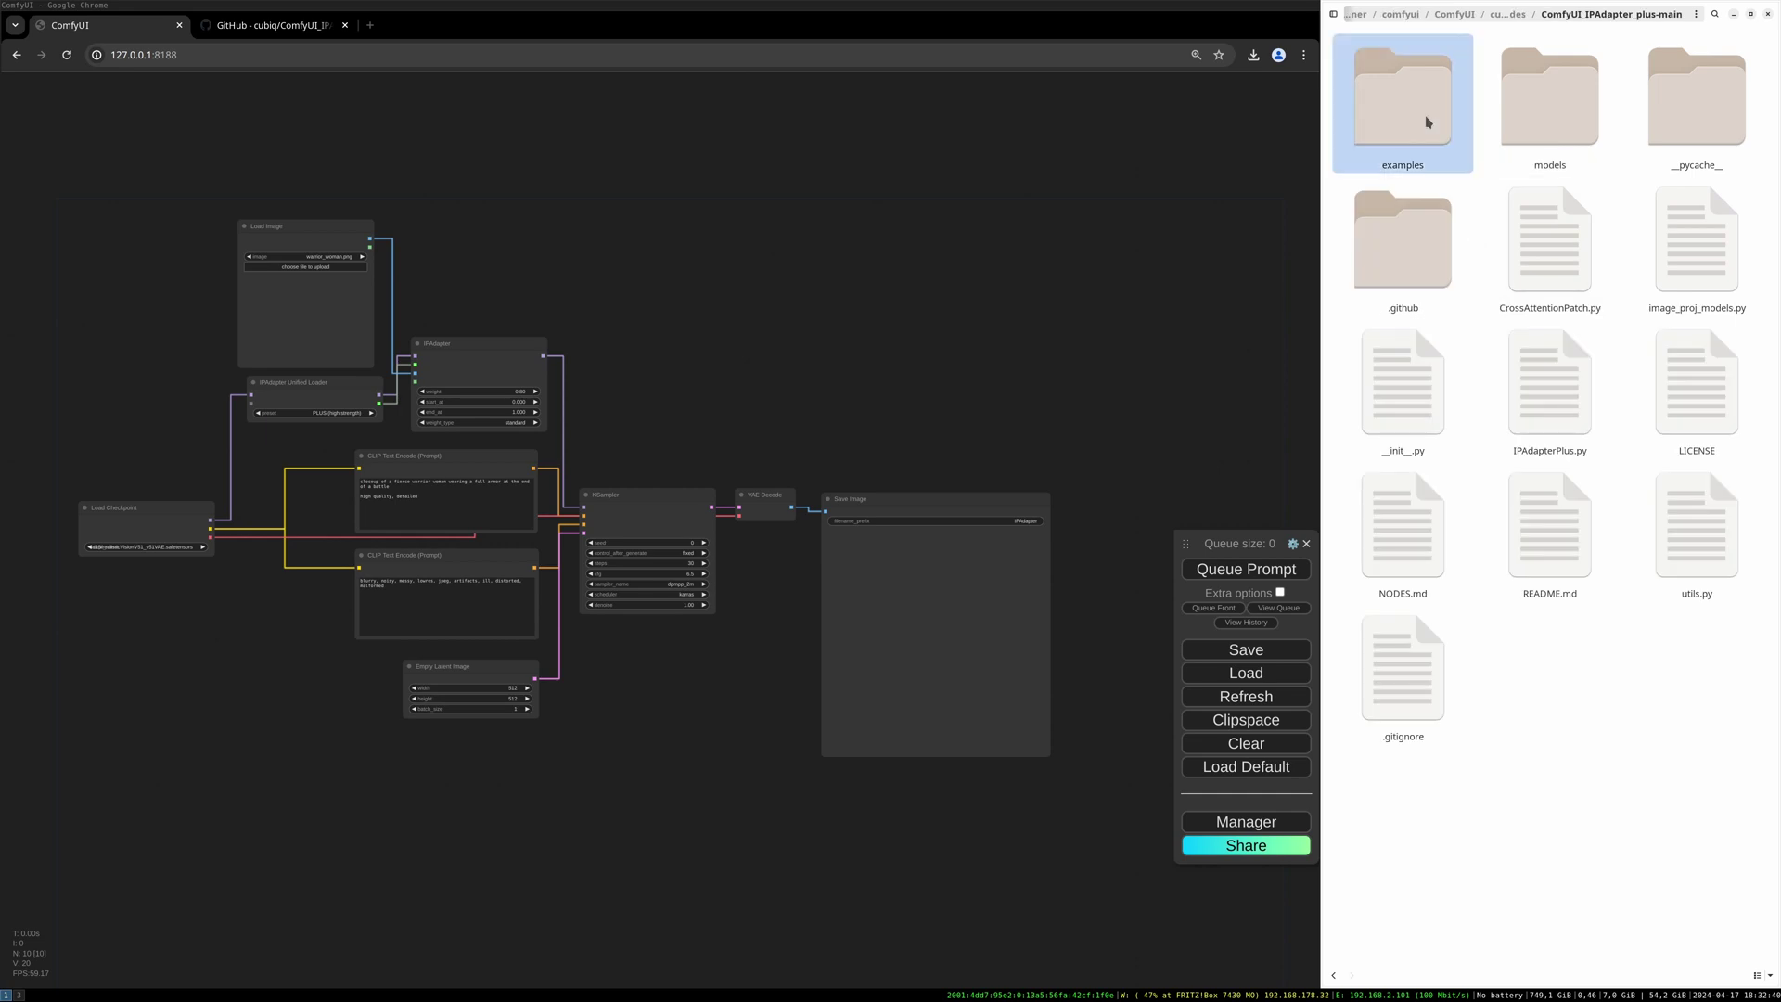
pyautogui.doubleClick(1427, 121)
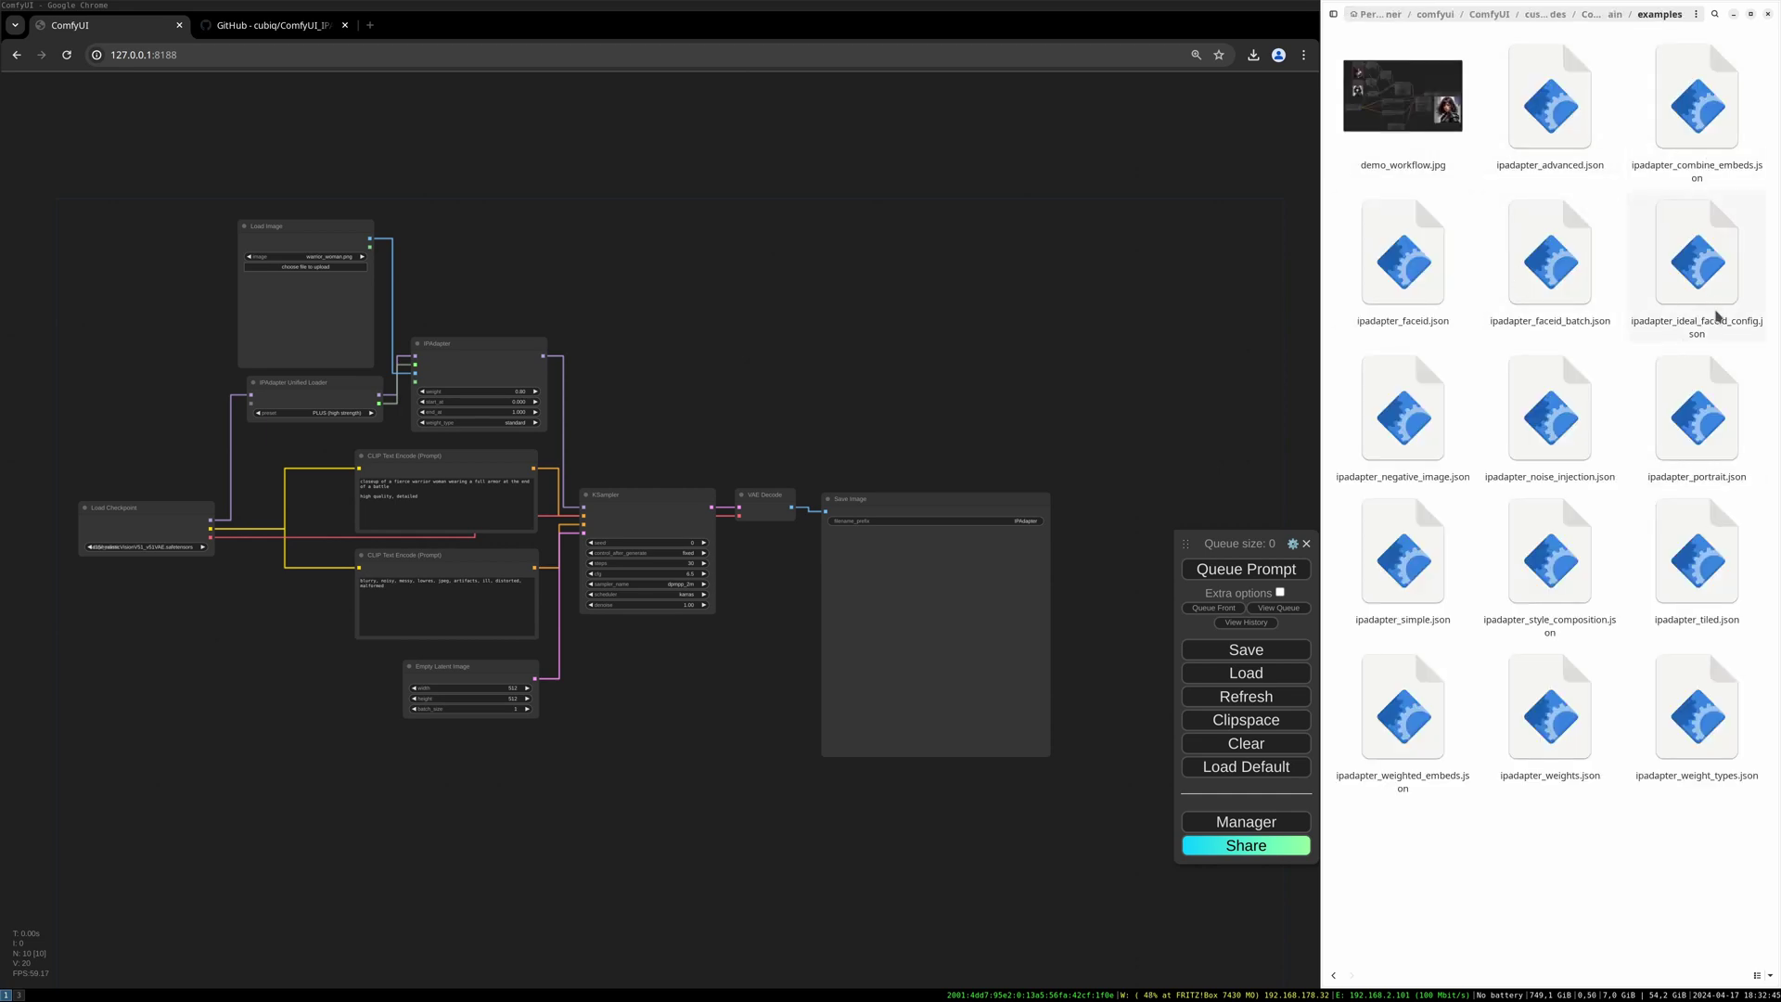
pyautogui.moveTo(1403, 557); pyautogui.dragTo(669, 393)
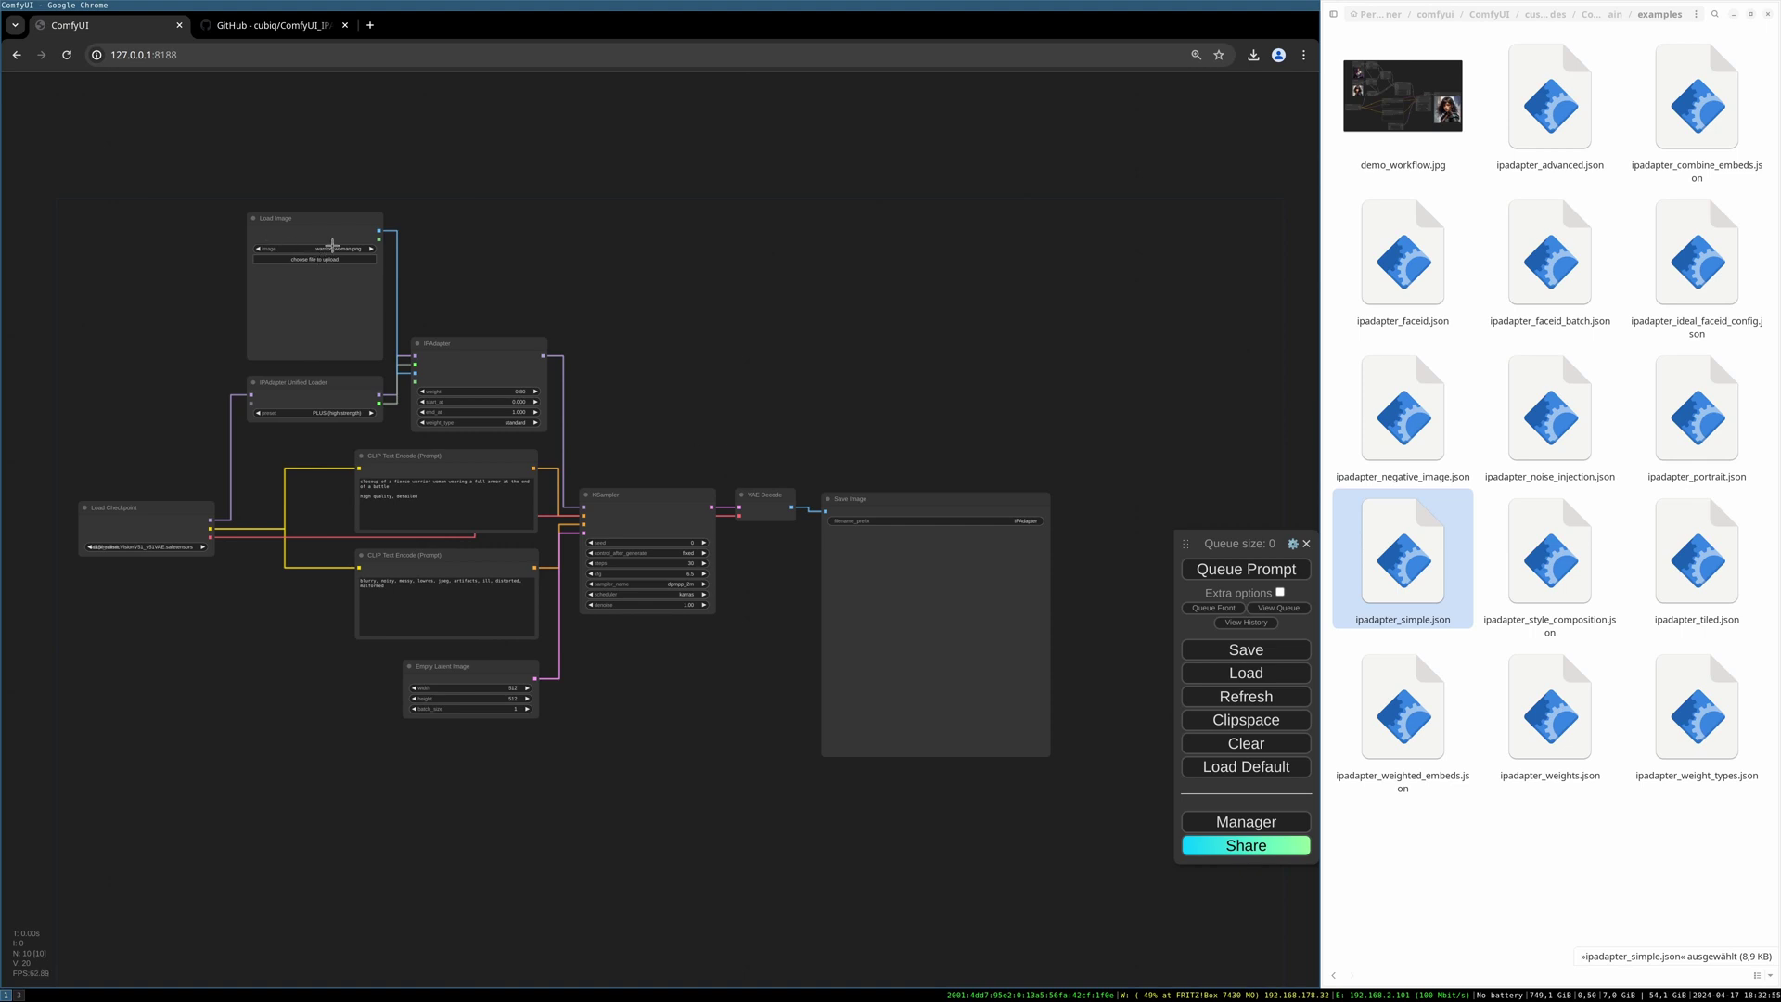
pyautogui.moveTo(332, 245)
pyautogui.mouseDown()
pyautogui.moveTo(269, 199)
pyautogui.moveTo(337, 199)
pyautogui.moveTo(332, 234)
pyautogui.mouseUp()
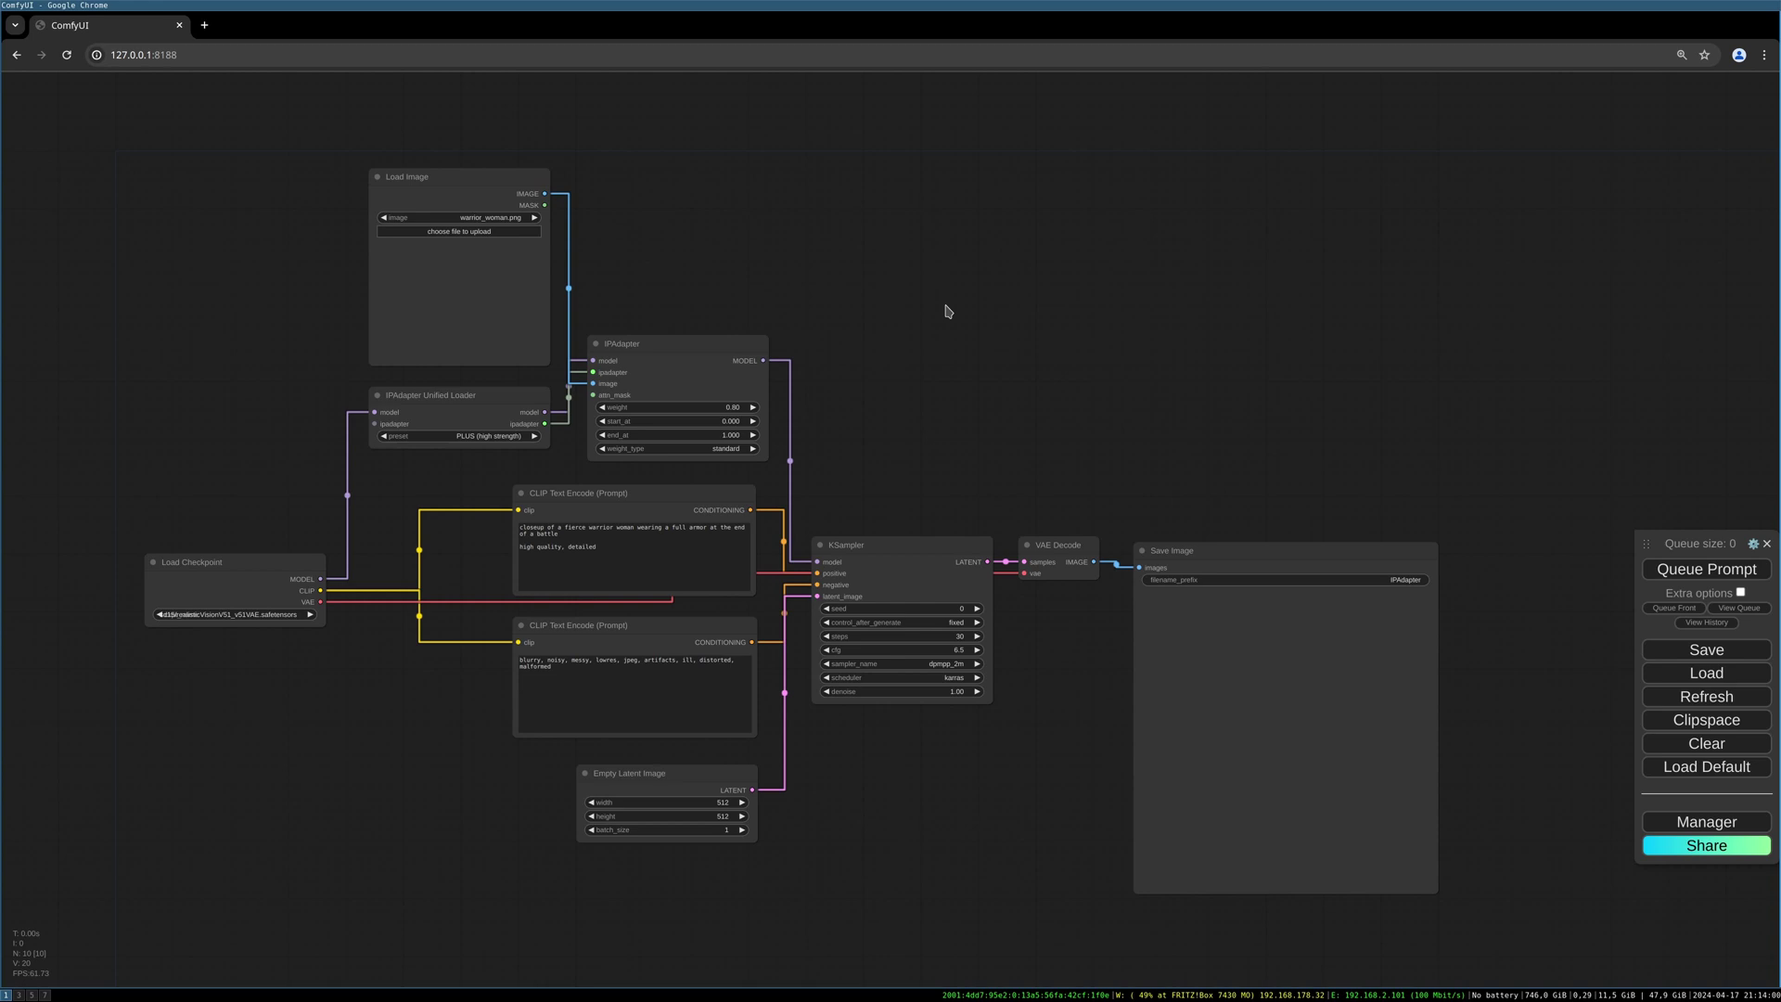
# Set Load Image to the Van Gogh starry night picture and enlarge its preview.
pyautogui.moveTo(1178, 549); pyautogui.dragTo(1216, 501)
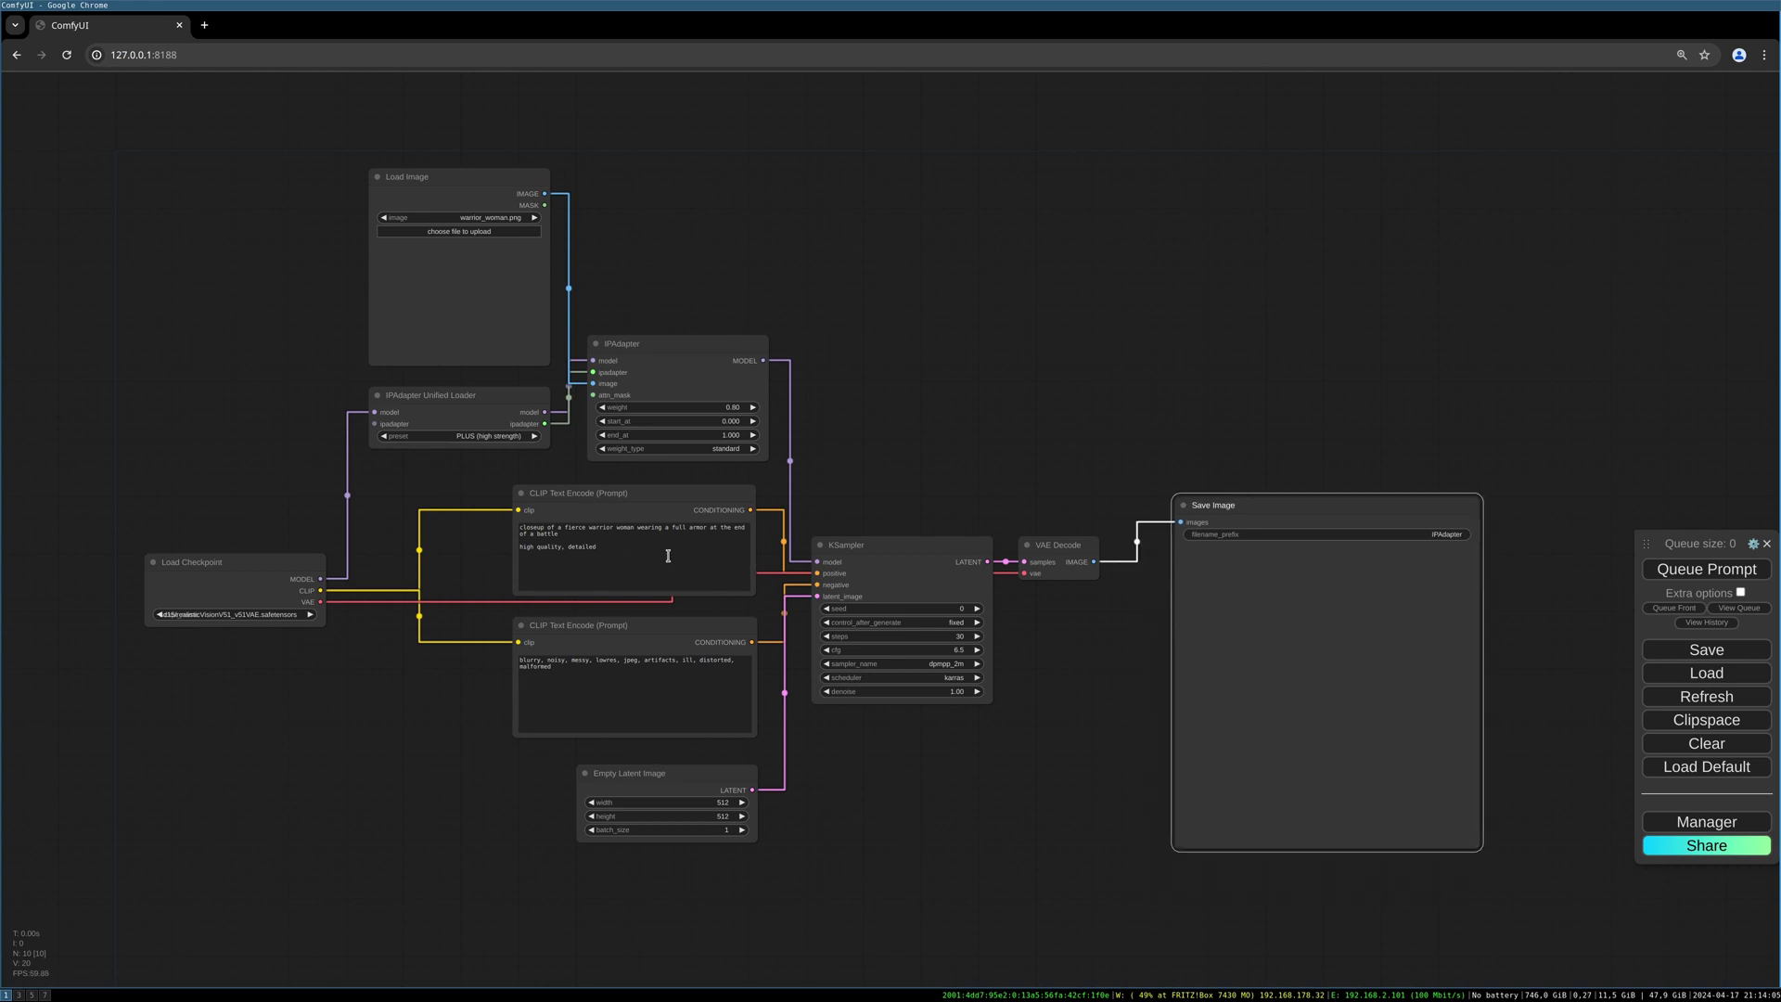
pyautogui.click(506, 217)
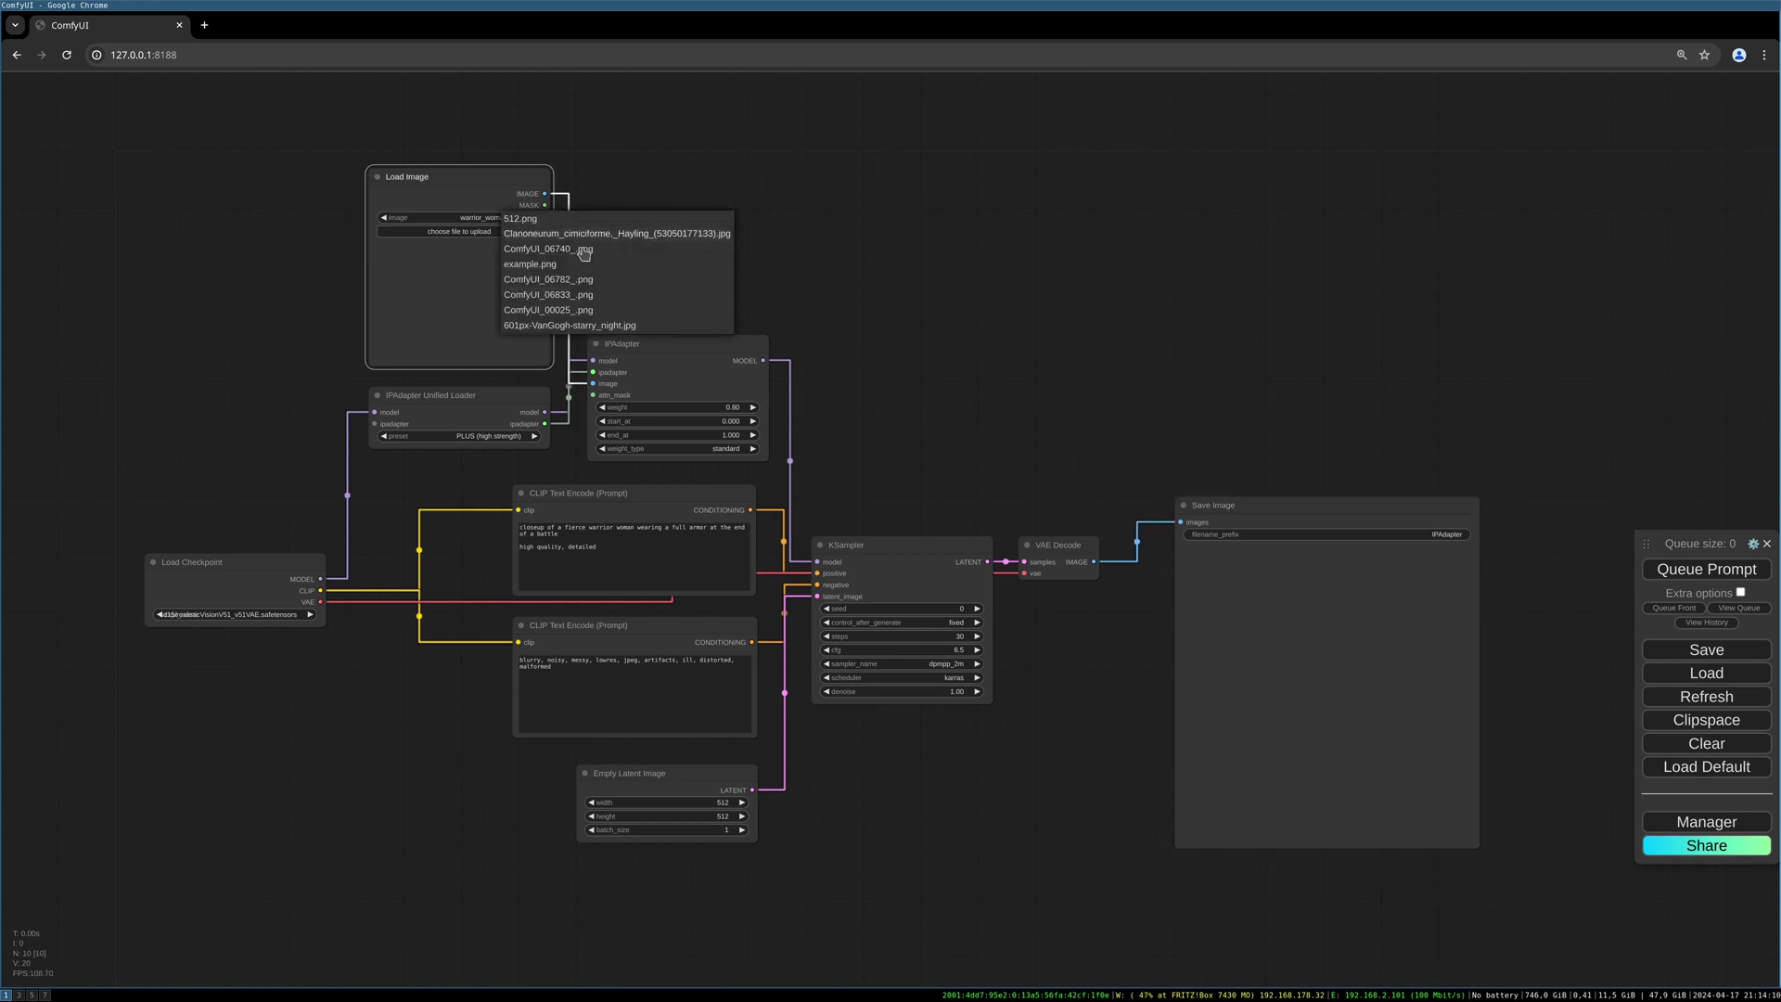
pyautogui.click(615, 326)
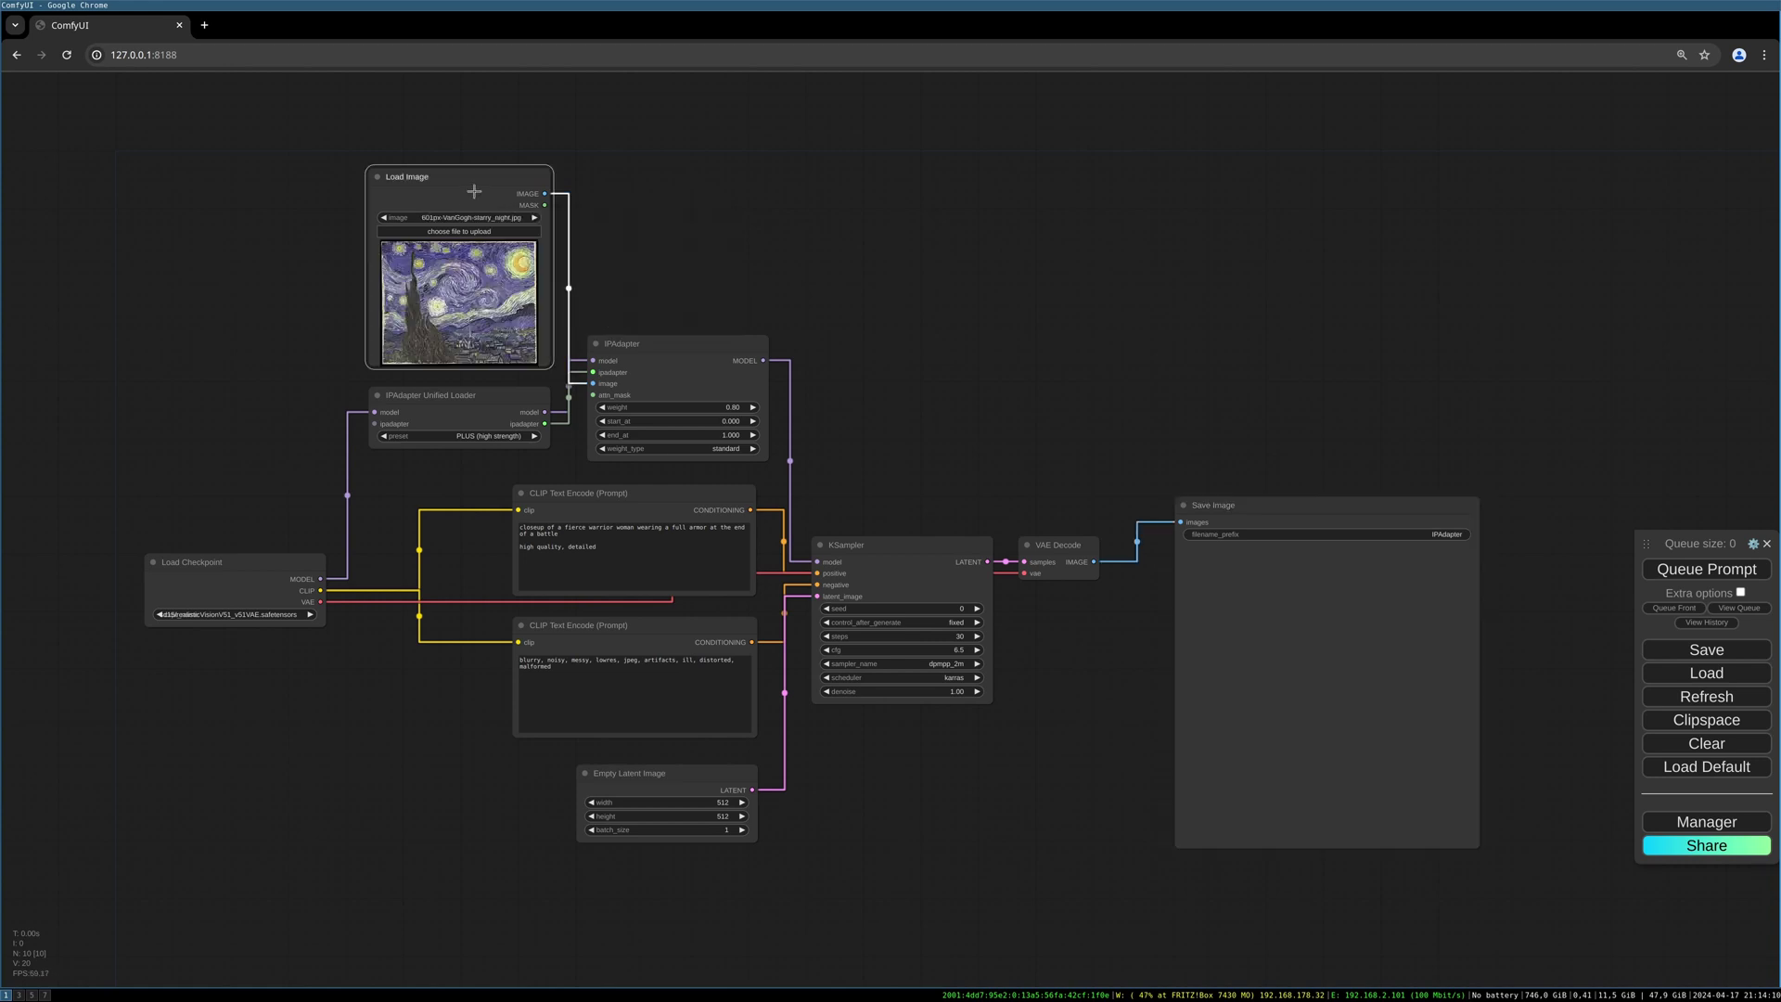
pyautogui.moveTo(474, 191); pyautogui.dragTo(277, 142)
pyautogui.moveTo(353, 308); pyautogui.dragTo(510, 295)
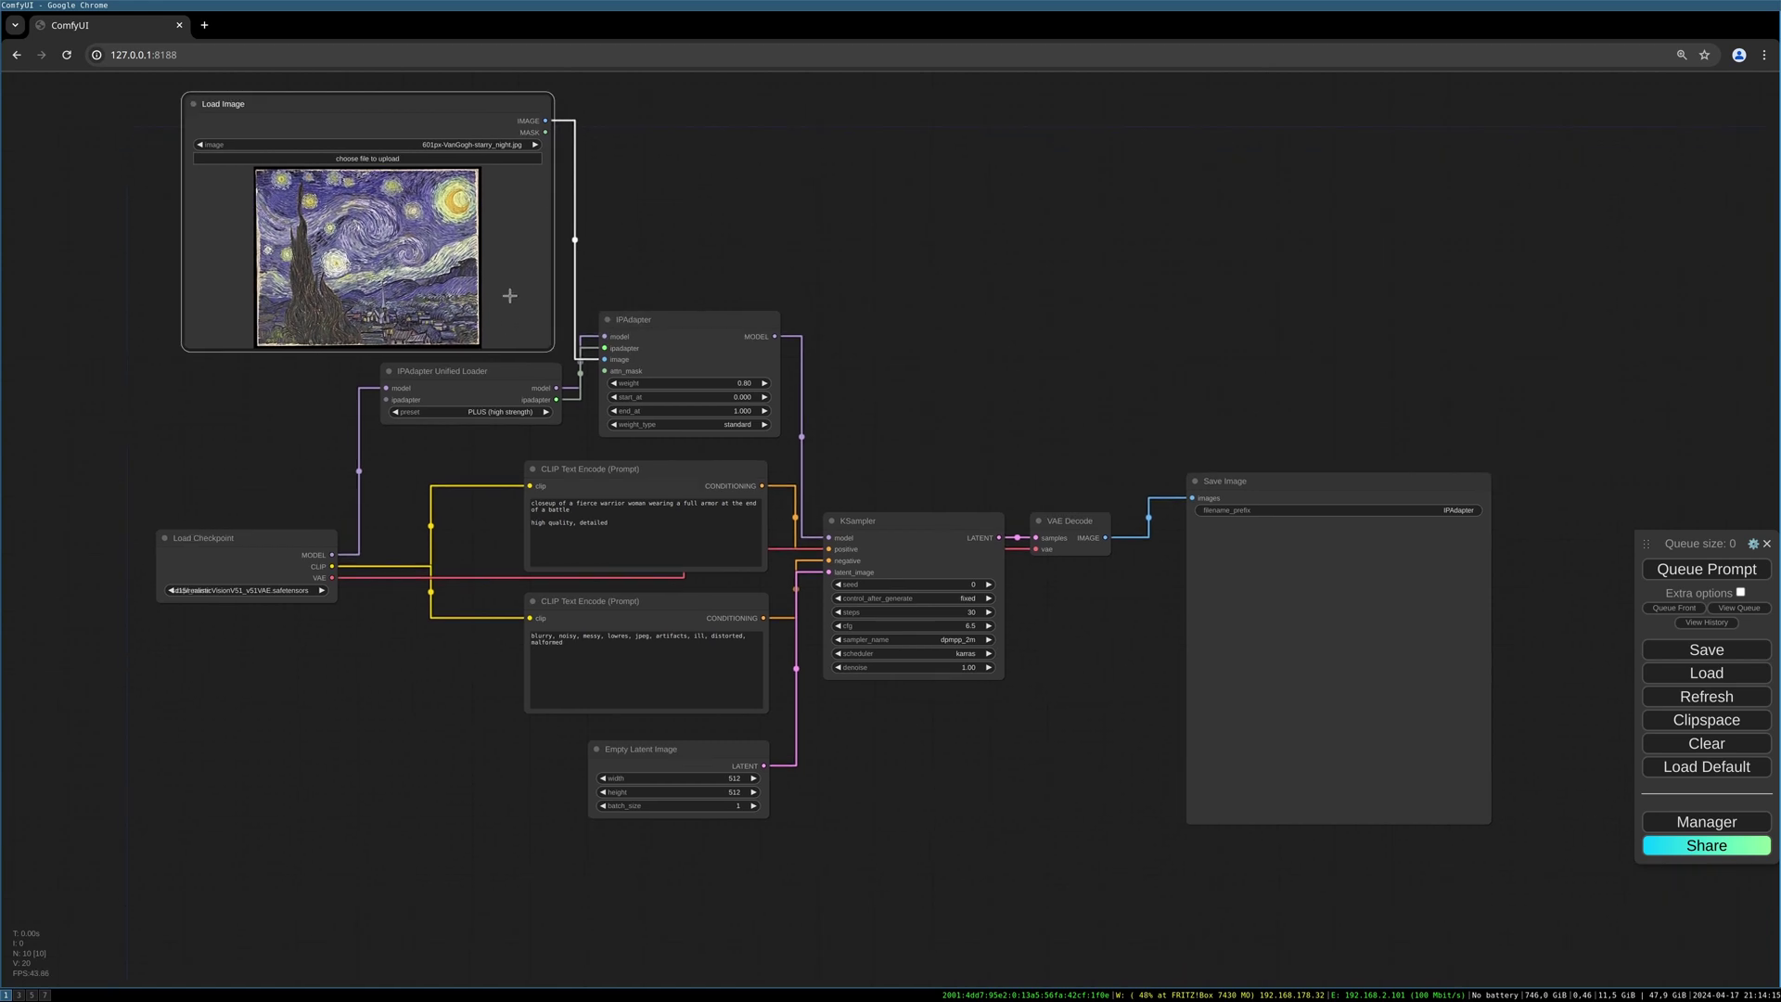
# Choose v1-5-pruned.ckpt in Load Checkpoint and tidy the node layout.
pyautogui.click(301, 590)
pyautogui.click(304, 612)
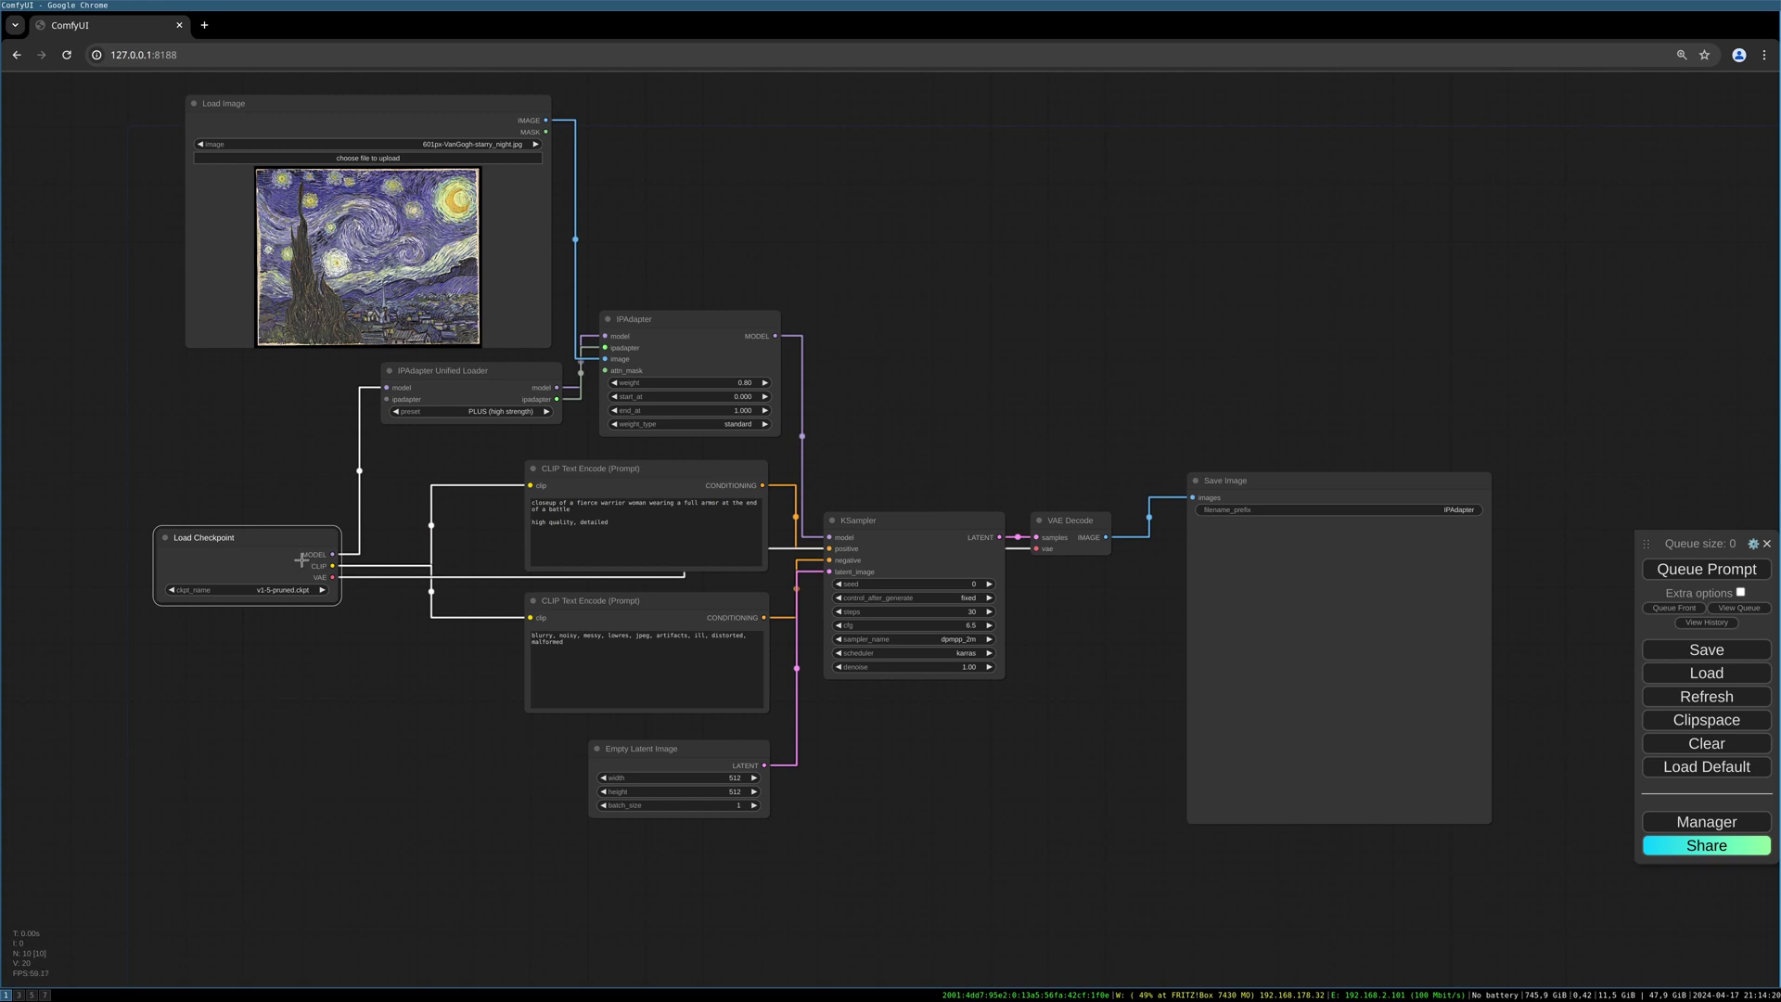
pyautogui.moveTo(302, 548); pyautogui.dragTo(281, 549)
pyautogui.moveTo(489, 376); pyautogui.dragTo(481, 386)
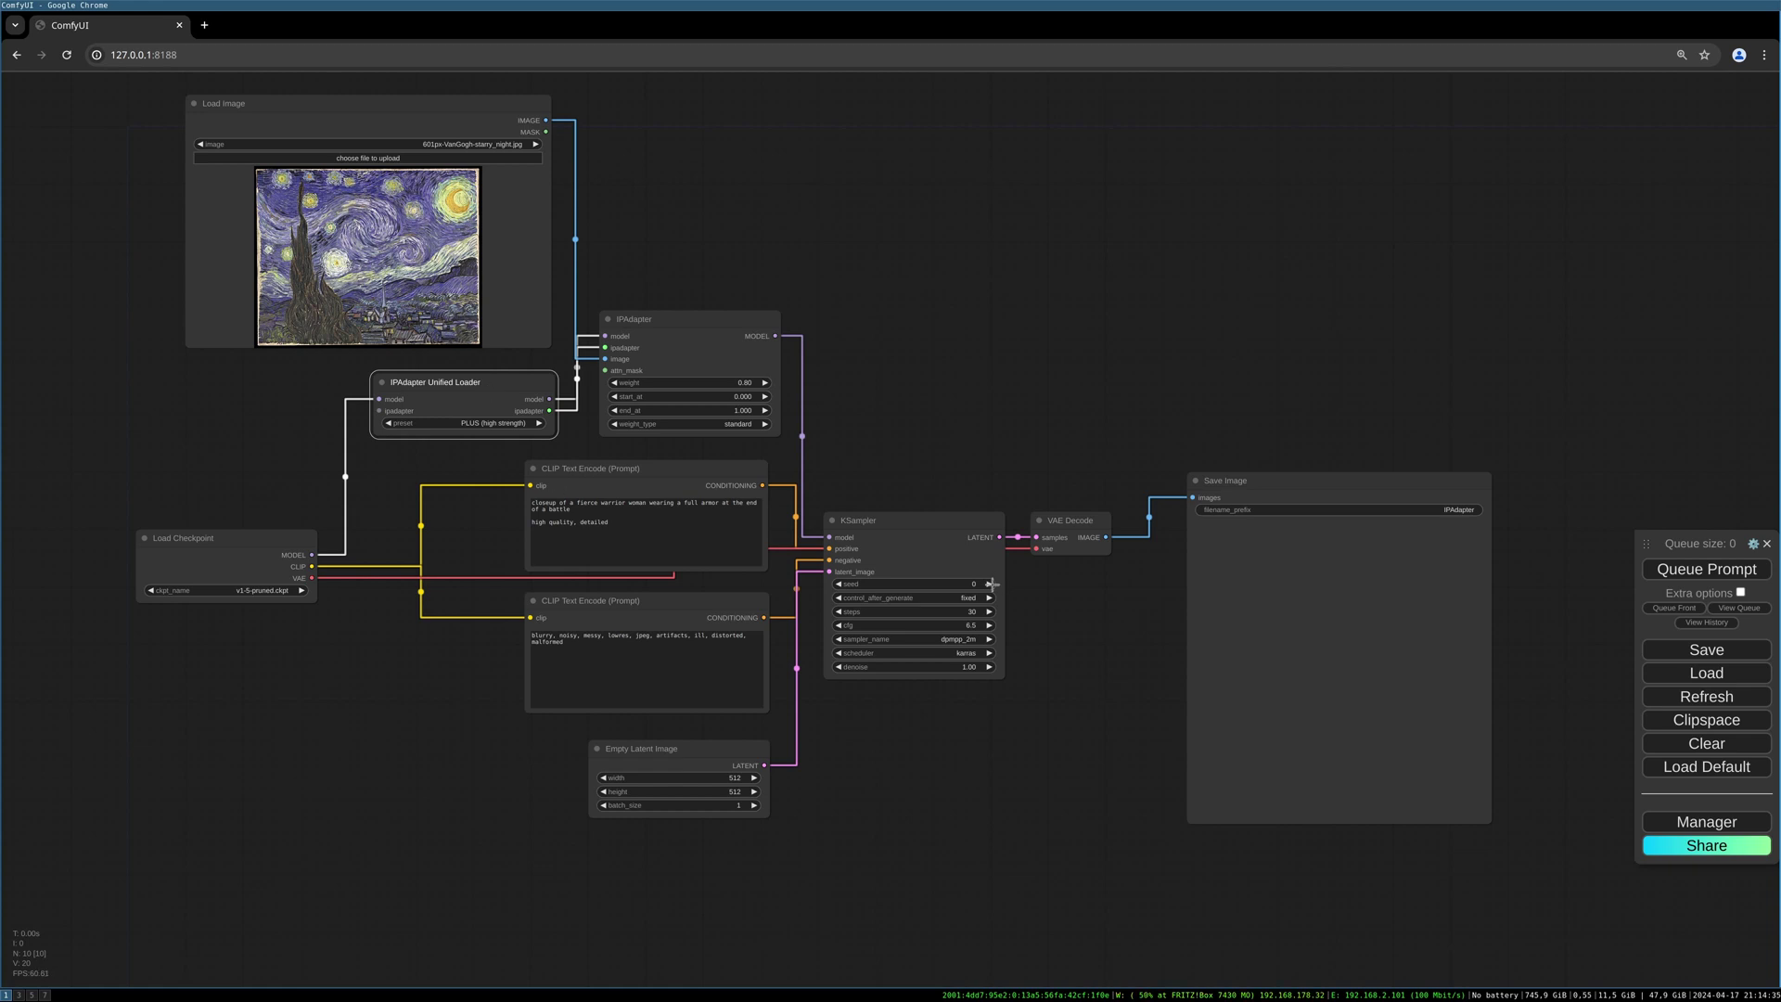
# Generate an image, then lower the IPAdapter weight to 0.60 and generate again.
pyautogui.hotkey('ctrl', 'Return')
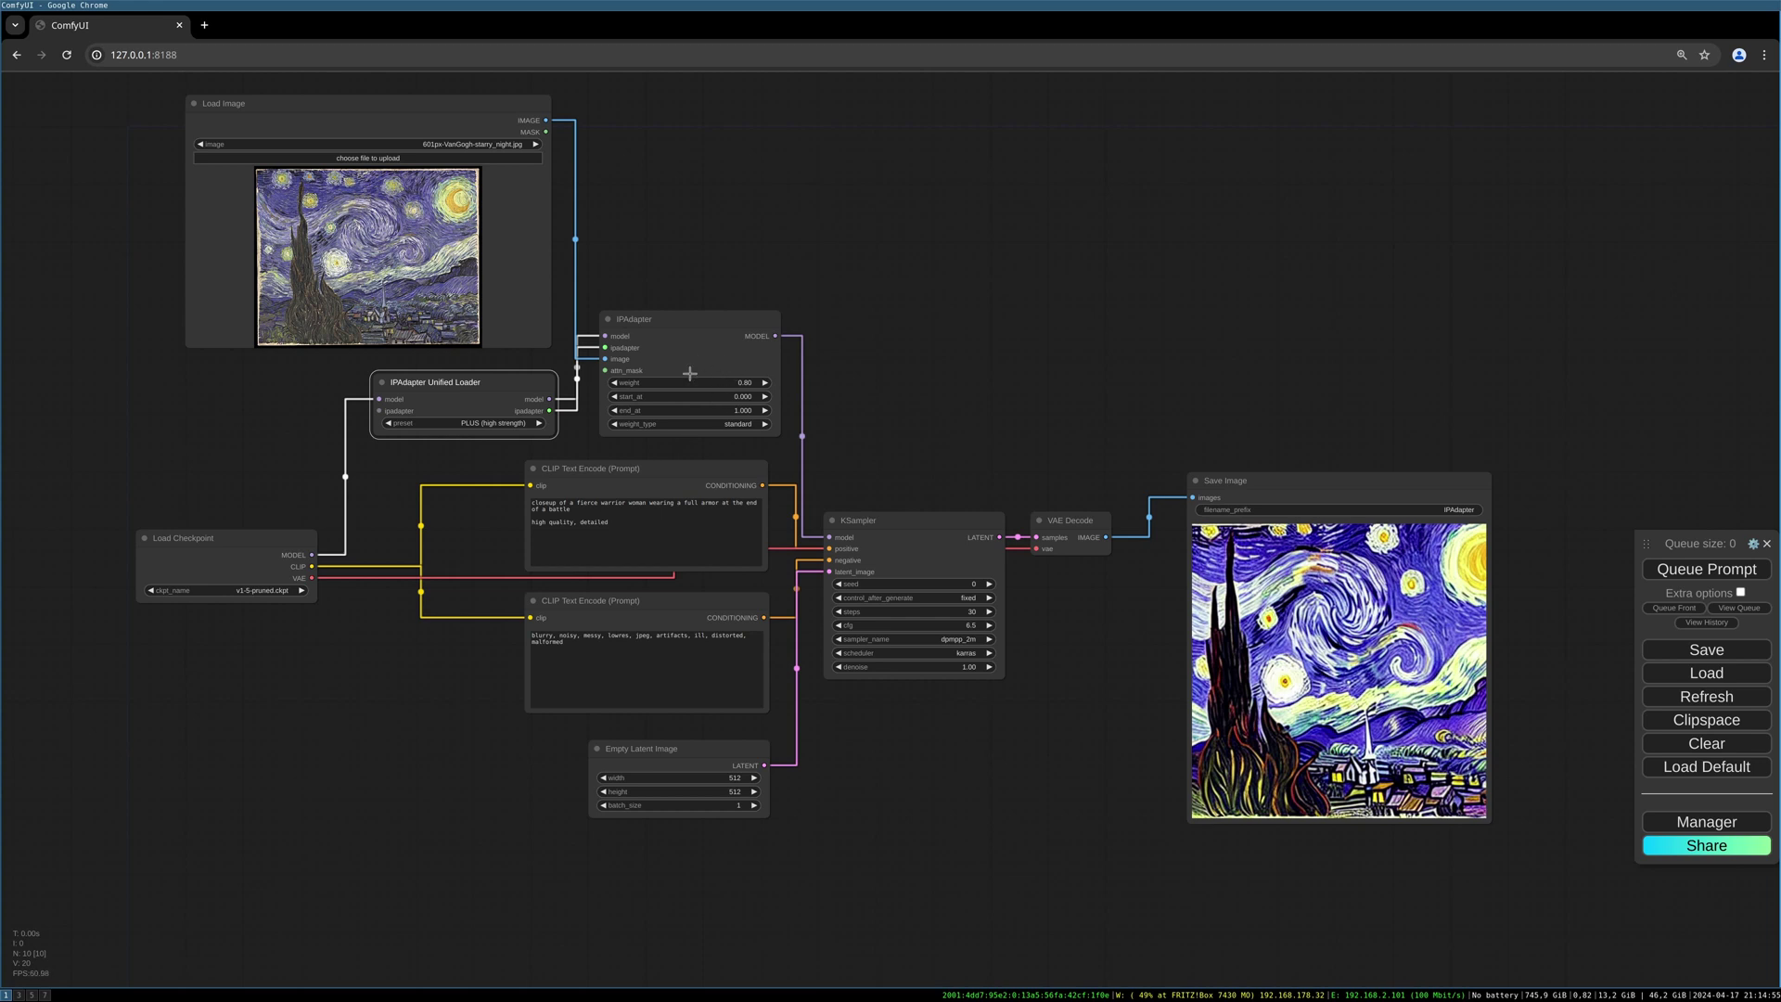
pyautogui.click(710, 342)
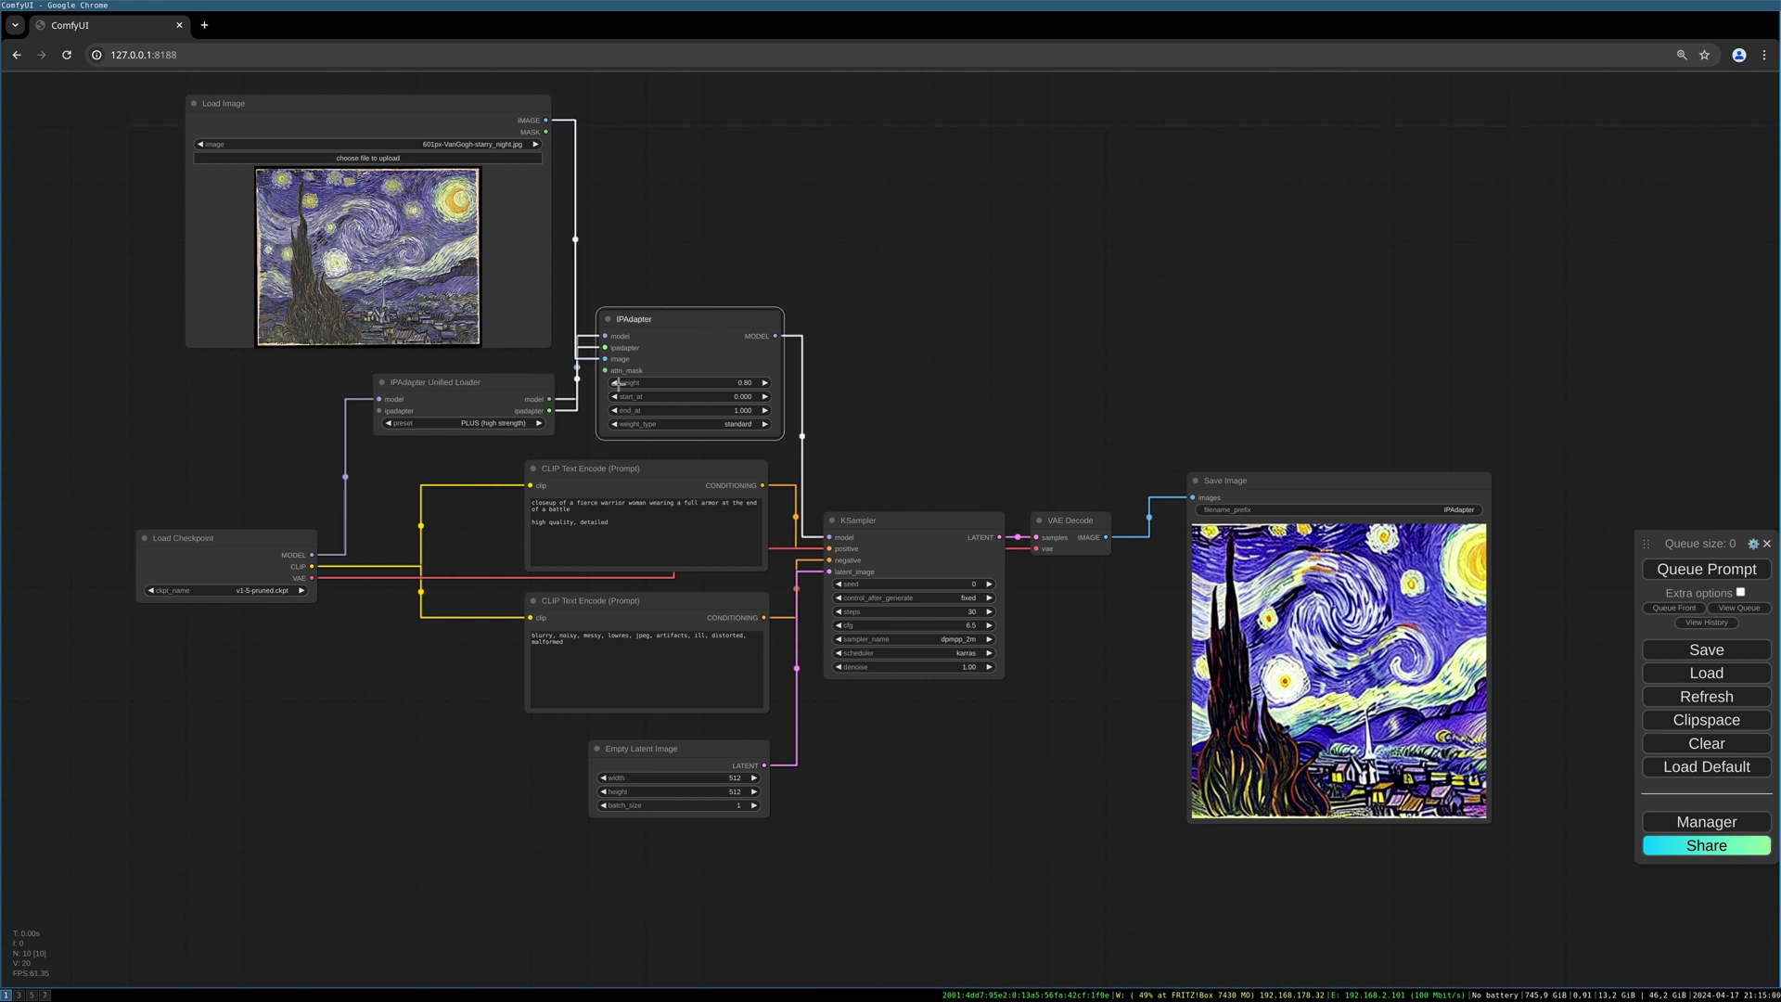
pyautogui.click(616, 383)
pyautogui.click(1699, 571)
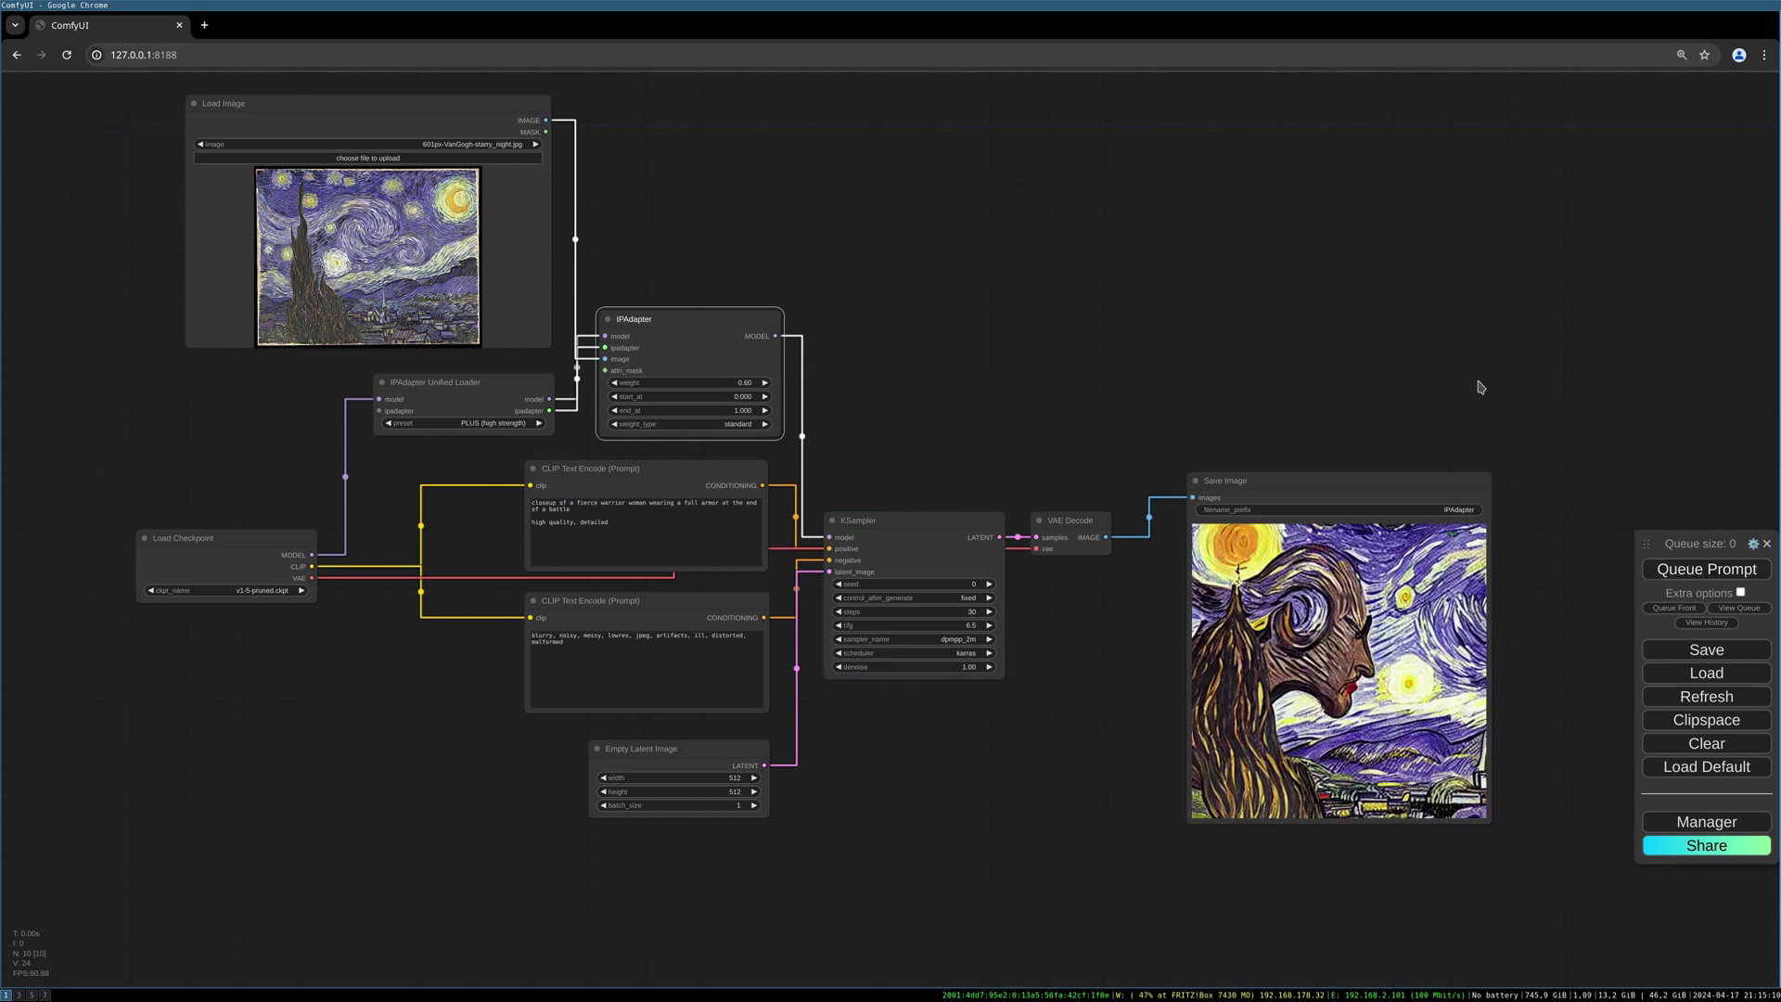
# Set the KSampler seed to increment and queue two more generations.
pyautogui.click(989, 598)
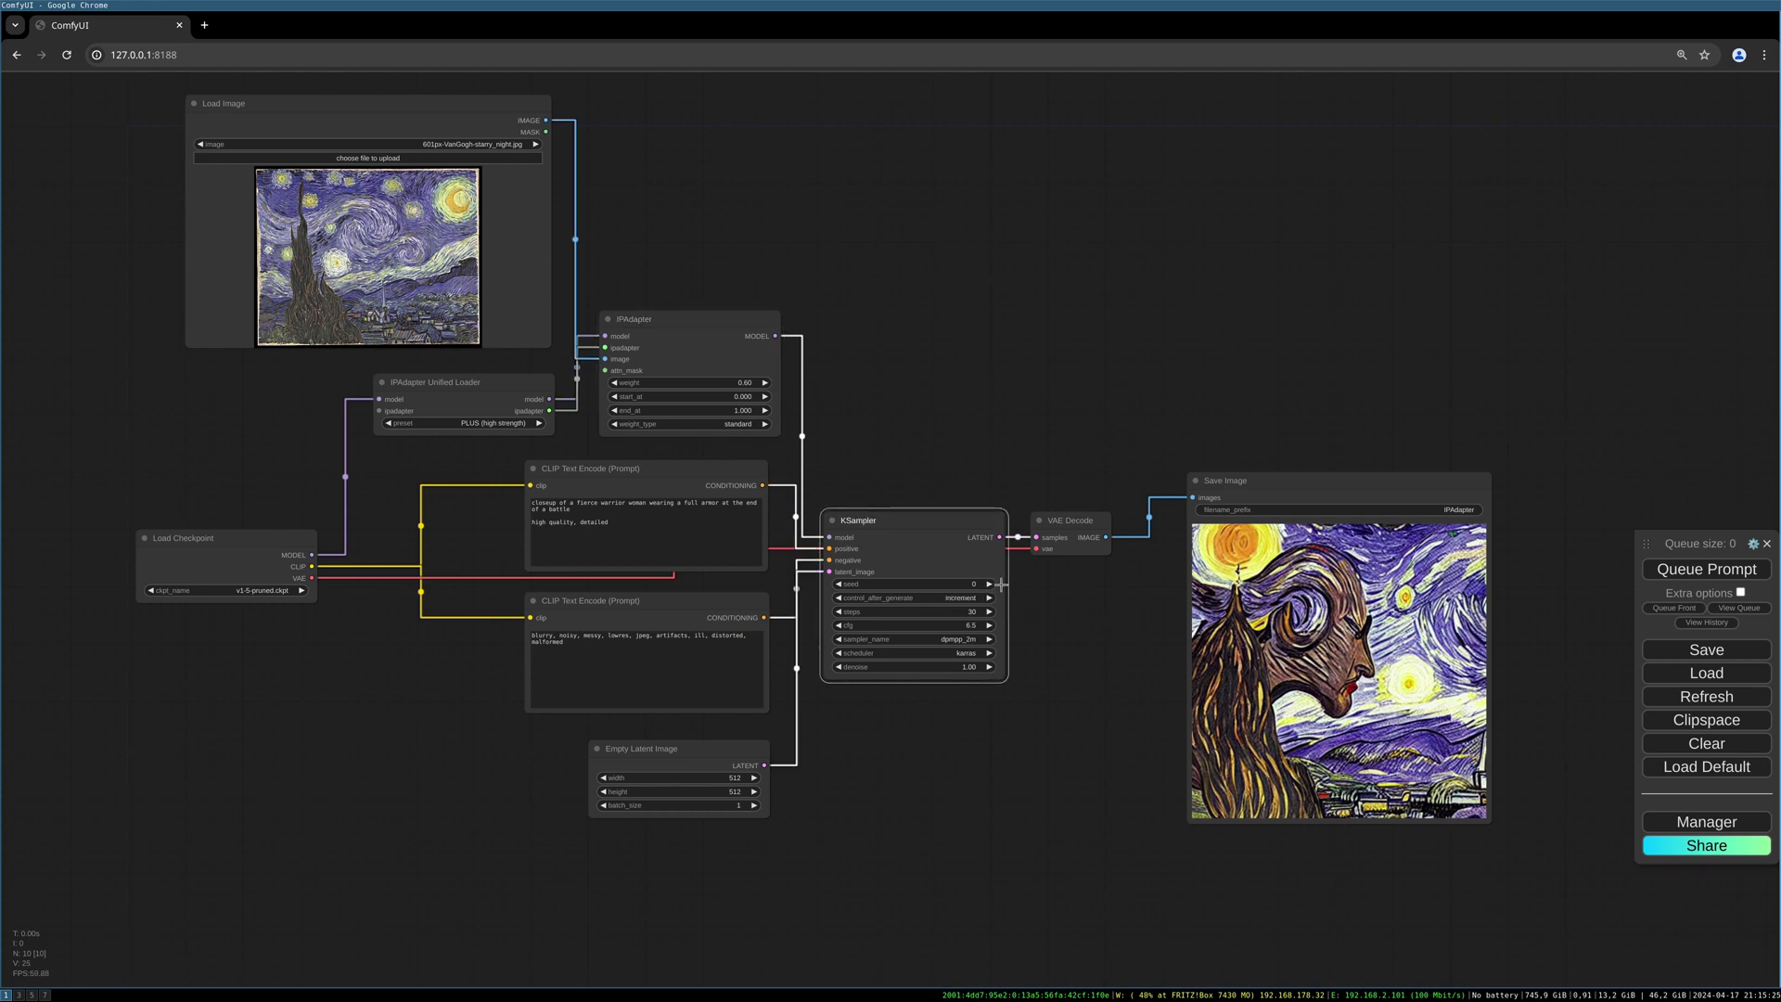
pyautogui.click(1698, 566)
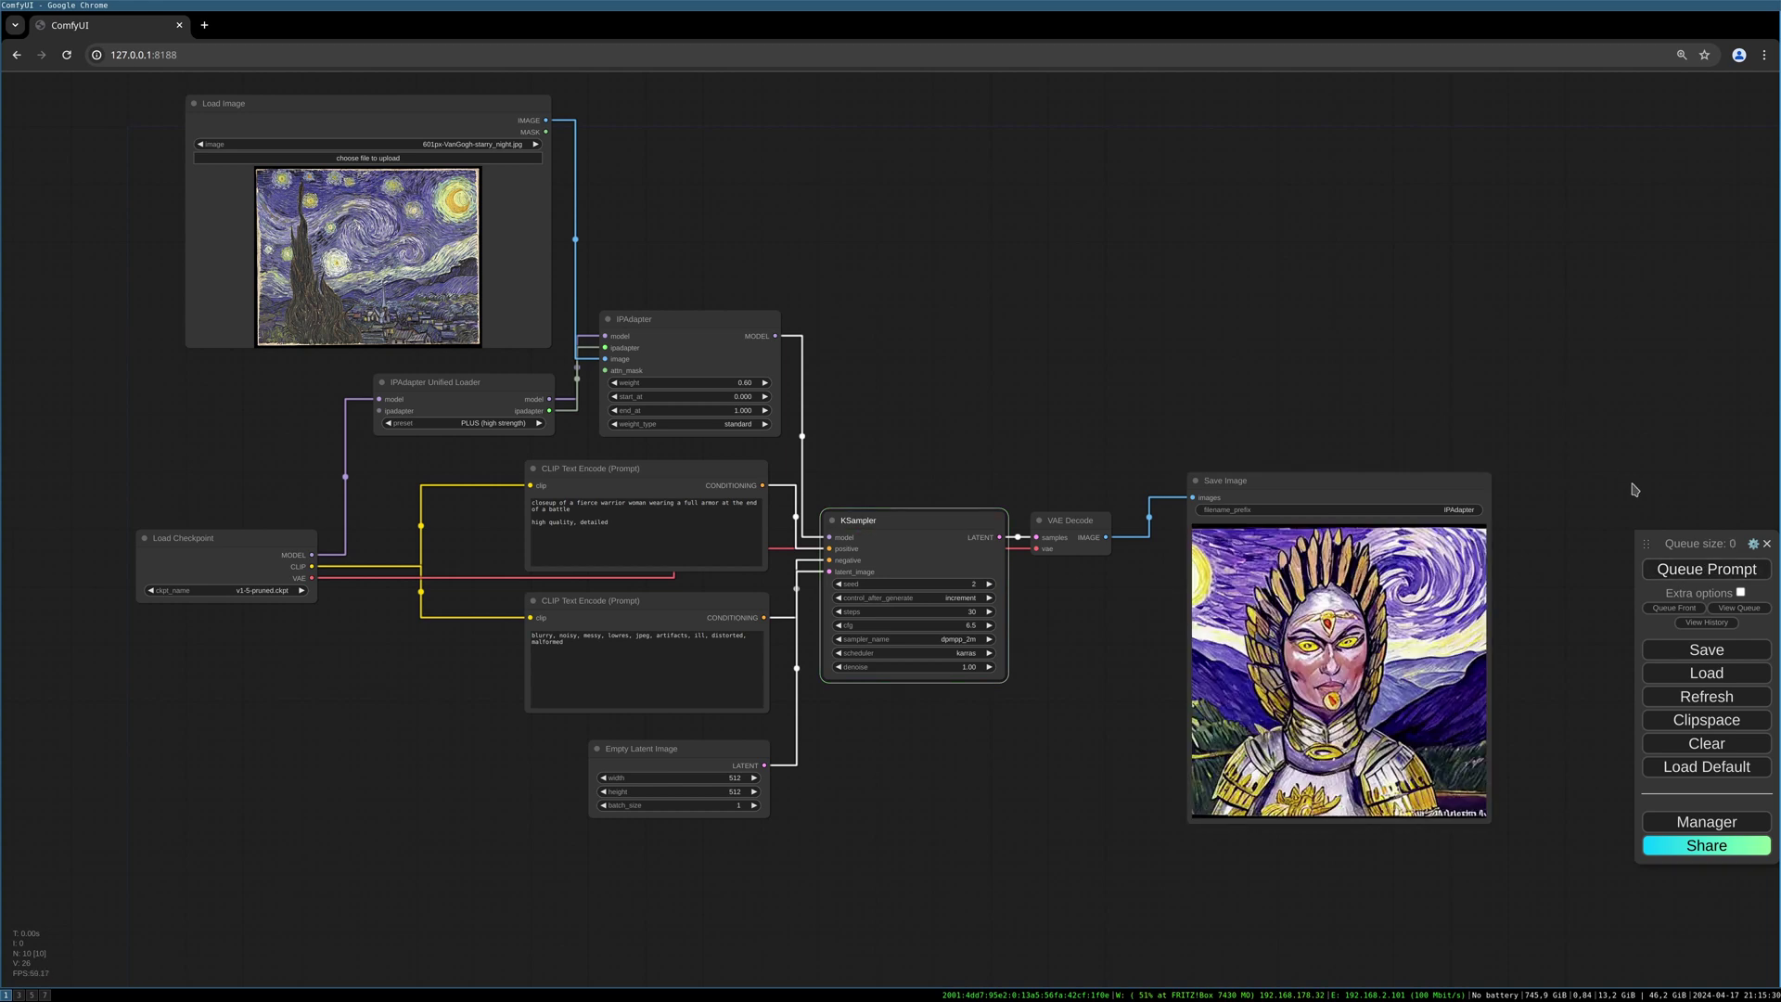
pyautogui.click(1698, 570)
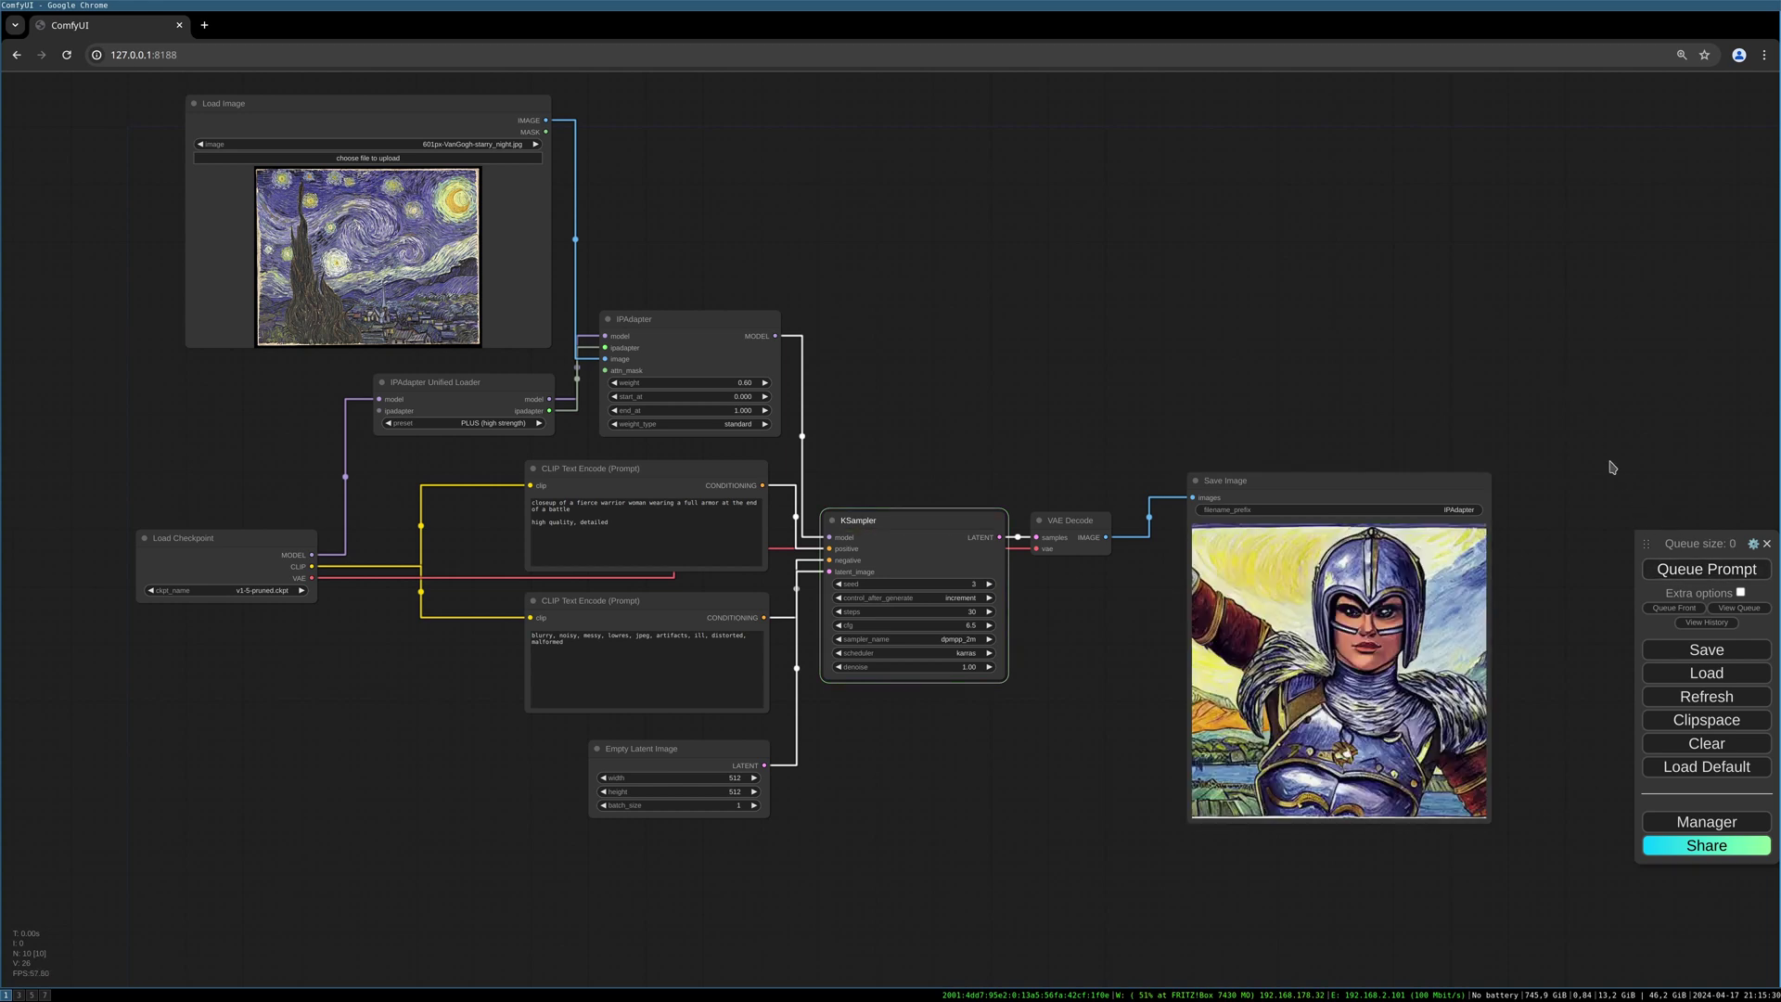